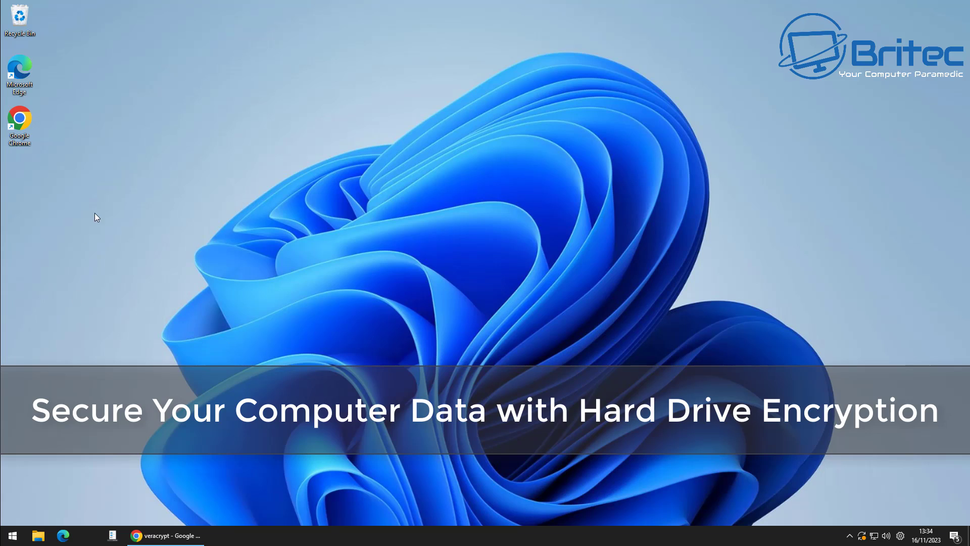
- Download the VeraCrypt Setup 1.26.7.exe installer from the veracrypt.fr Downloads page
click(37, 536)
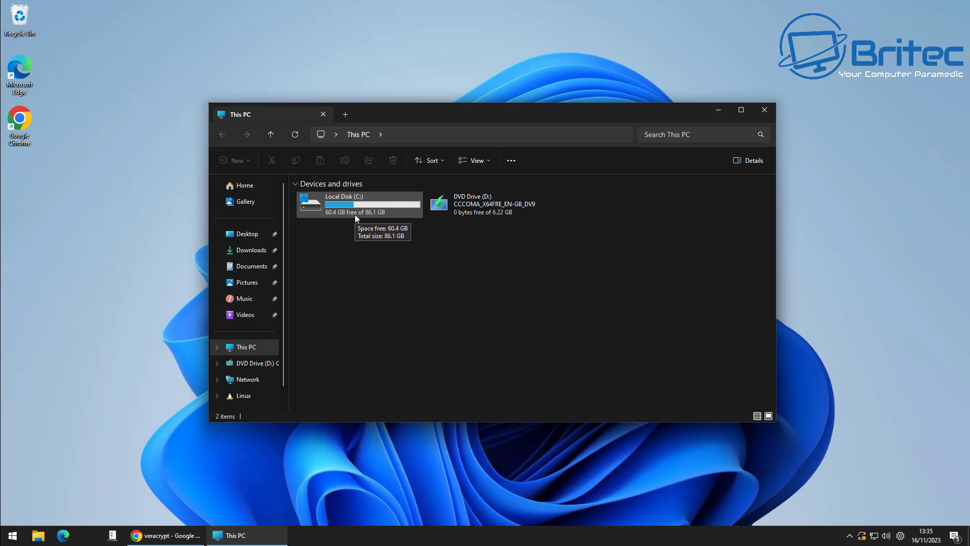
click(764, 110)
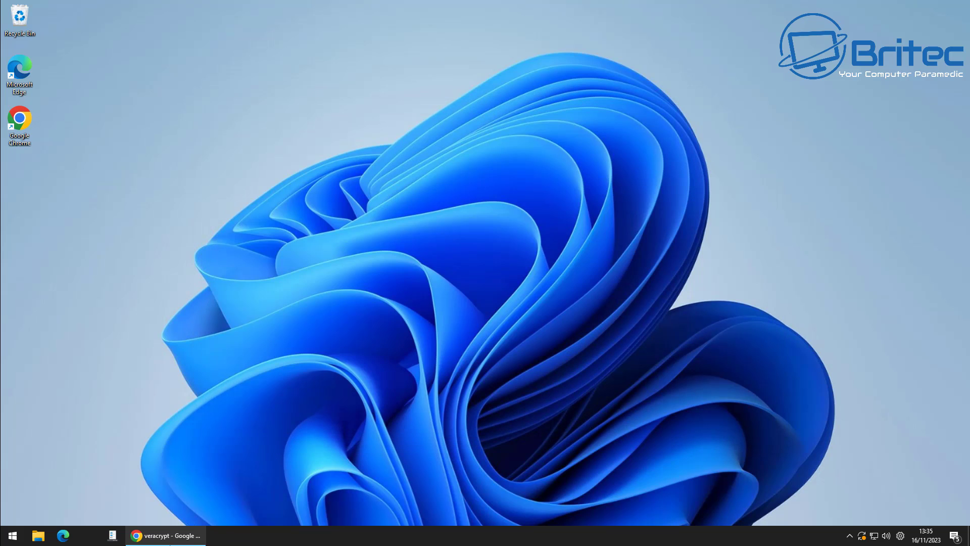
click(167, 536)
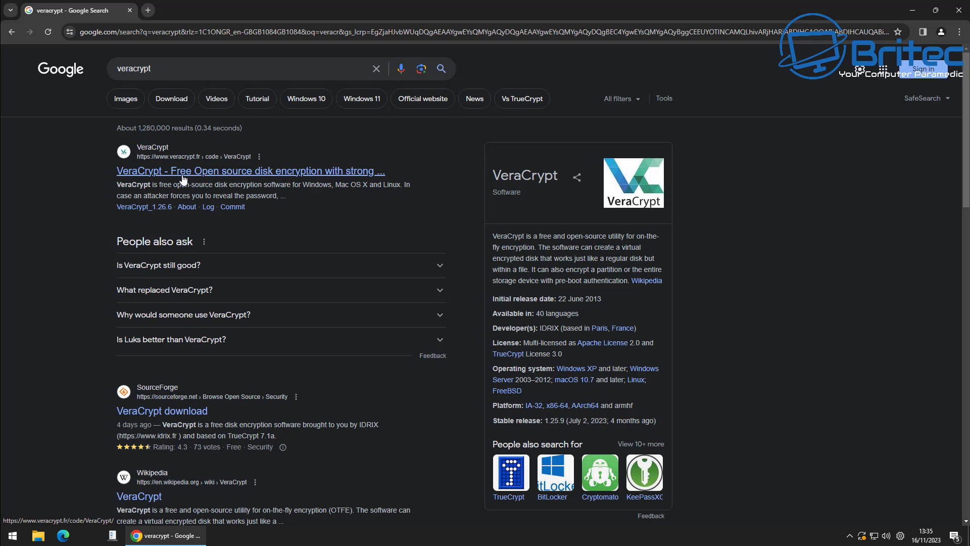
click(183, 174)
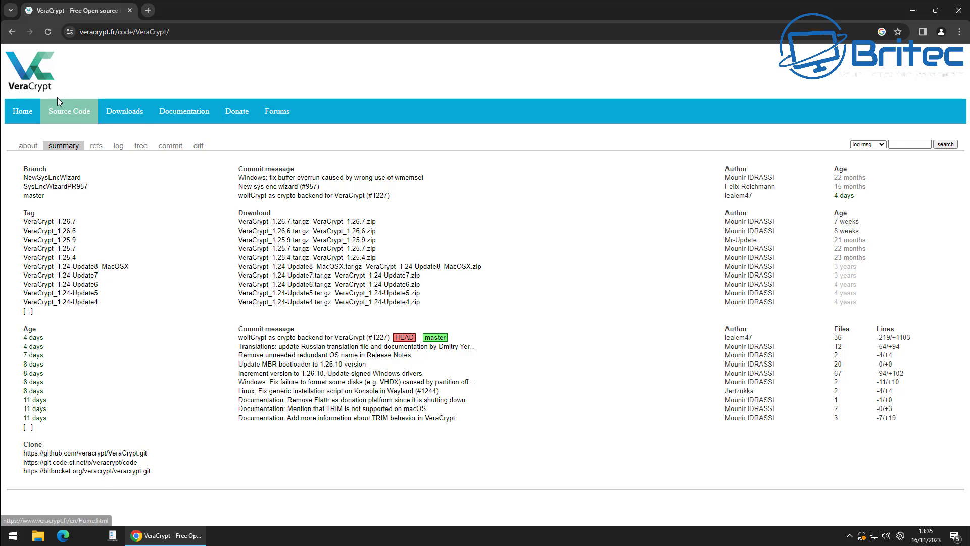
click(129, 120)
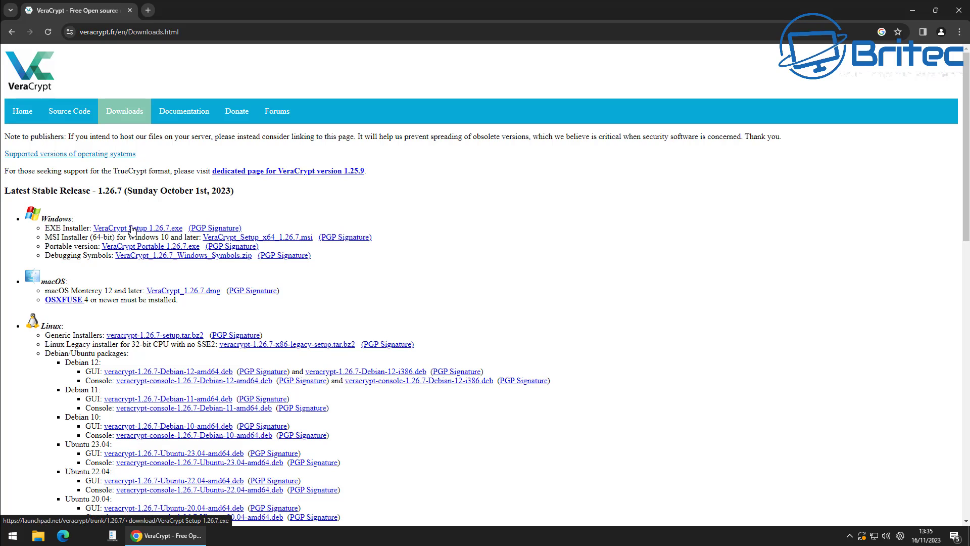
click(132, 229)
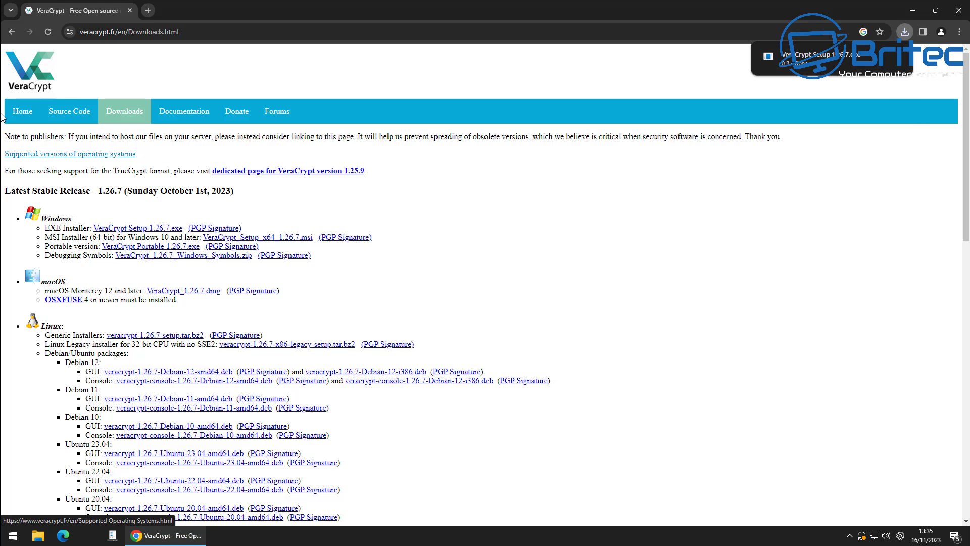
- Return to the Google results and open the VeraCrypt project page on SourceForge
click(12, 32)
click(13, 32)
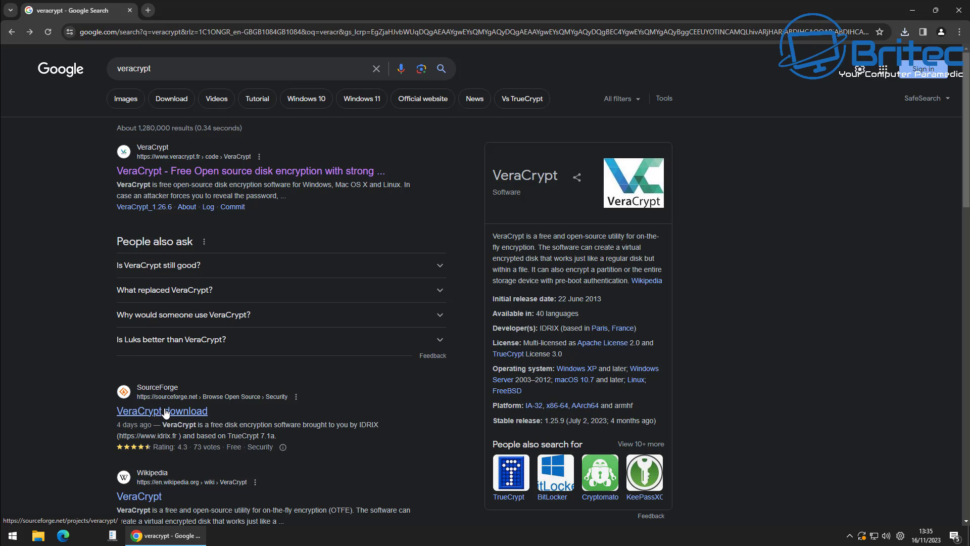
click(164, 412)
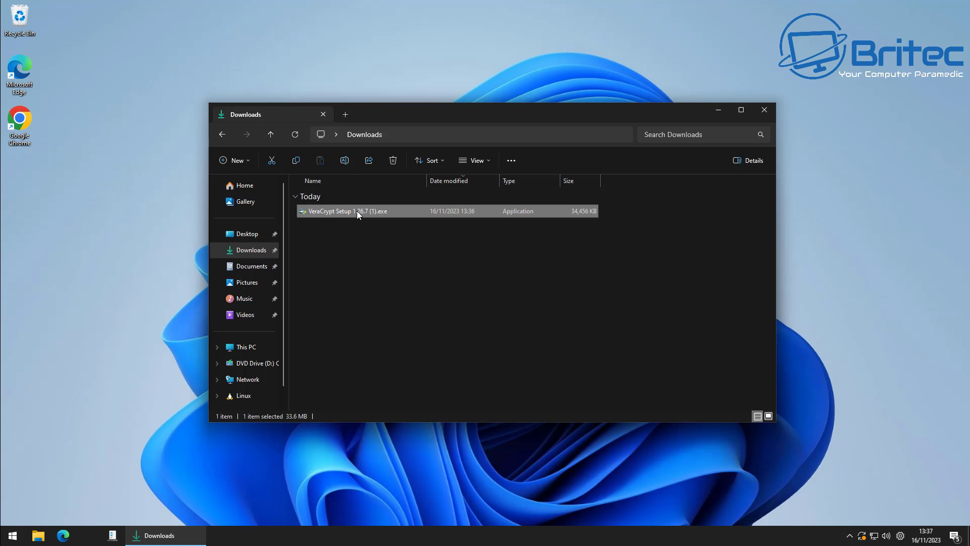
- Launch the VeraCrypt 1.26.7 installer, approve the UAC prompt and choose English
double_click(356, 211)
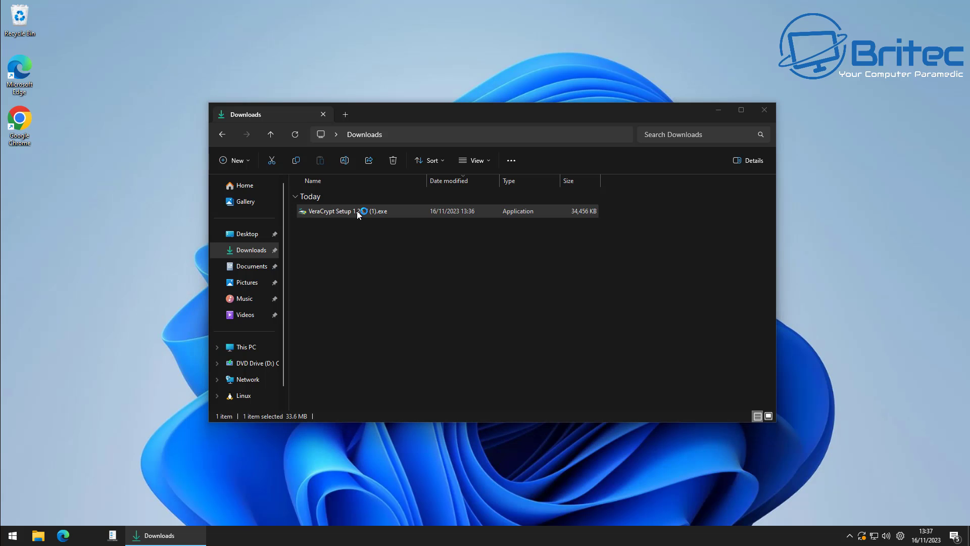
click(765, 110)
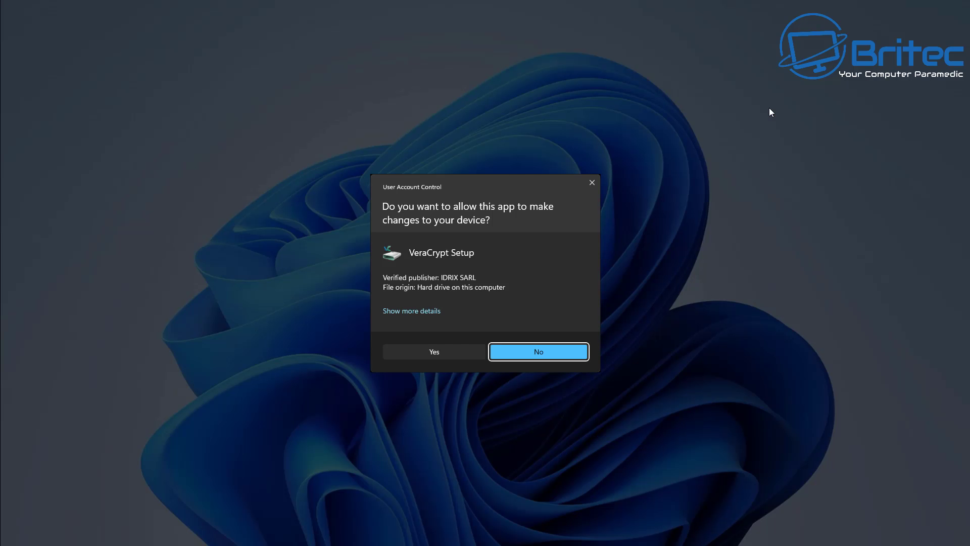
click(428, 353)
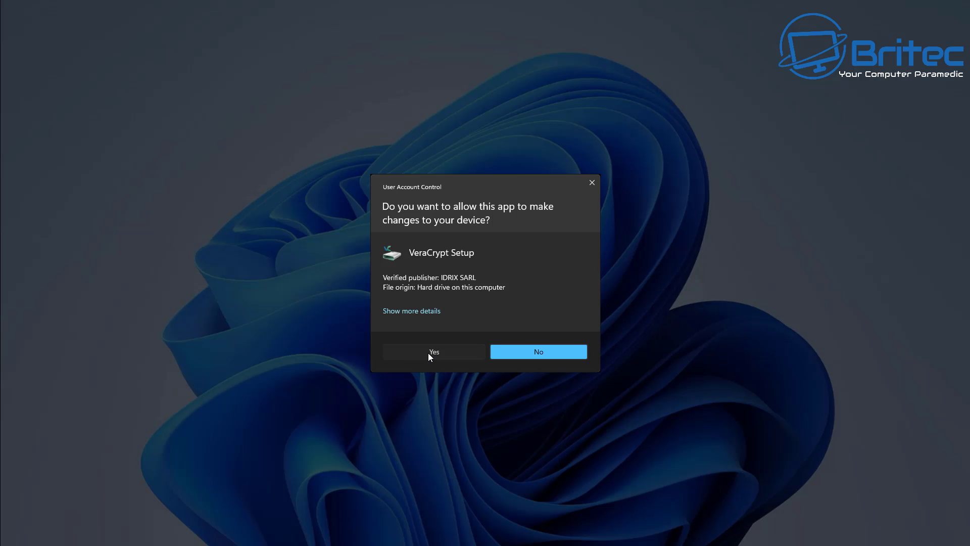
click(719, 111)
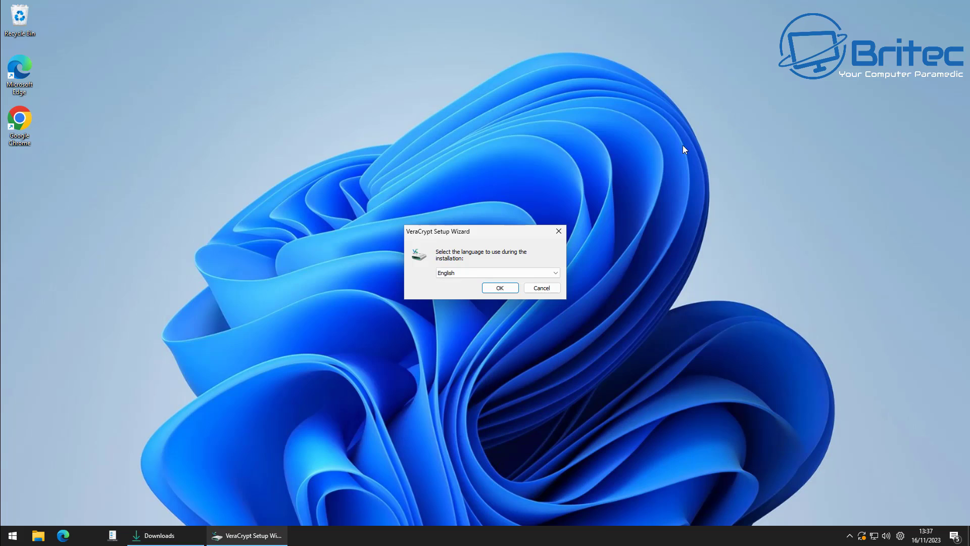
drag(474, 234, 420, 215)
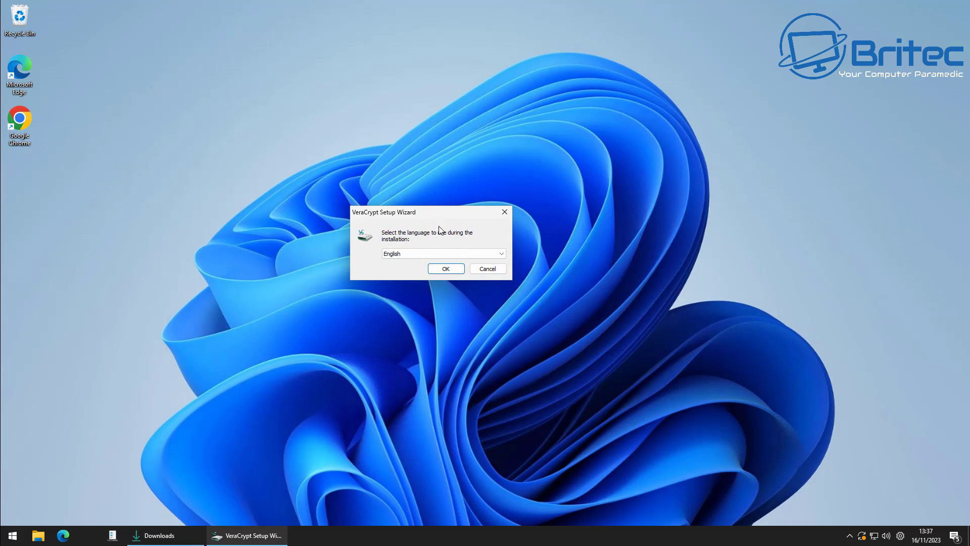
click(446, 270)
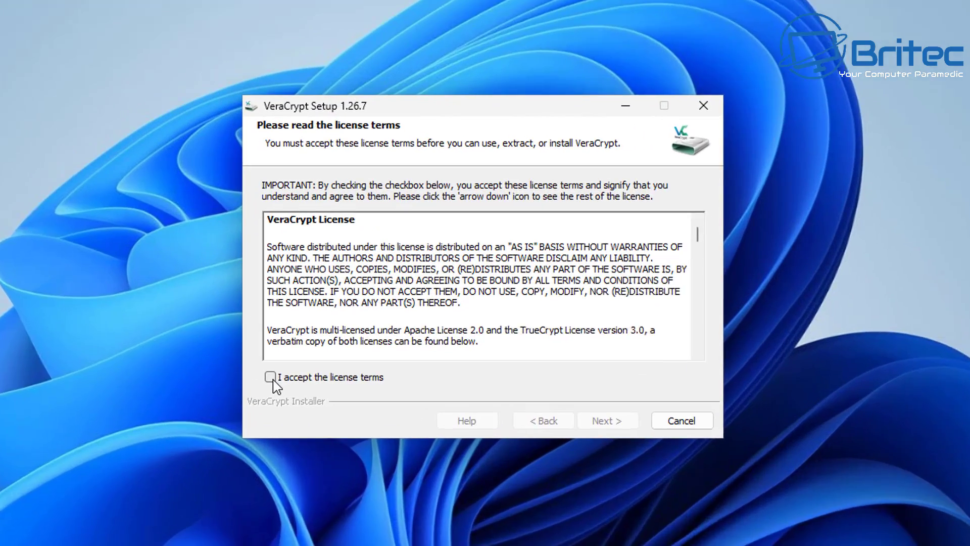
- Accept the license and install with default options into C:\Program Files\VeraCrypt
click(360, 327)
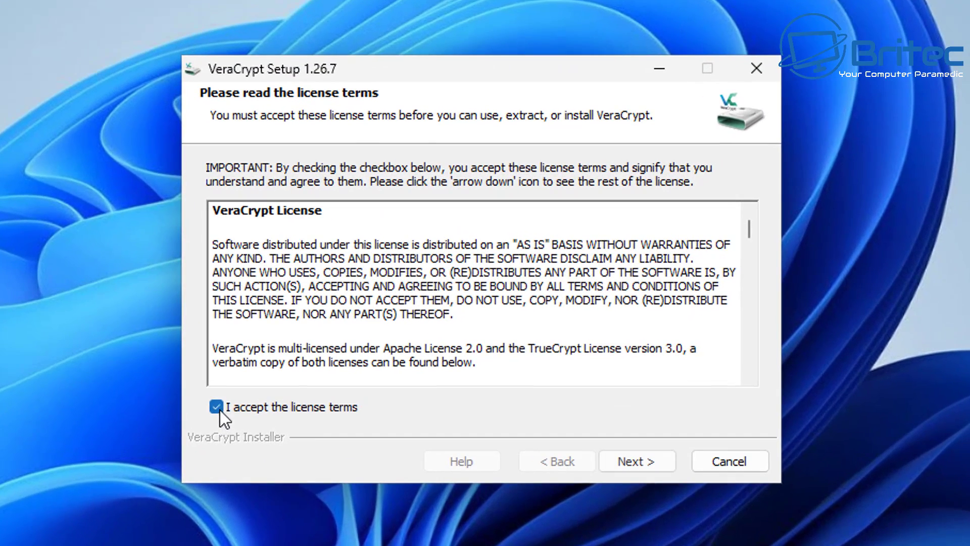
click(623, 461)
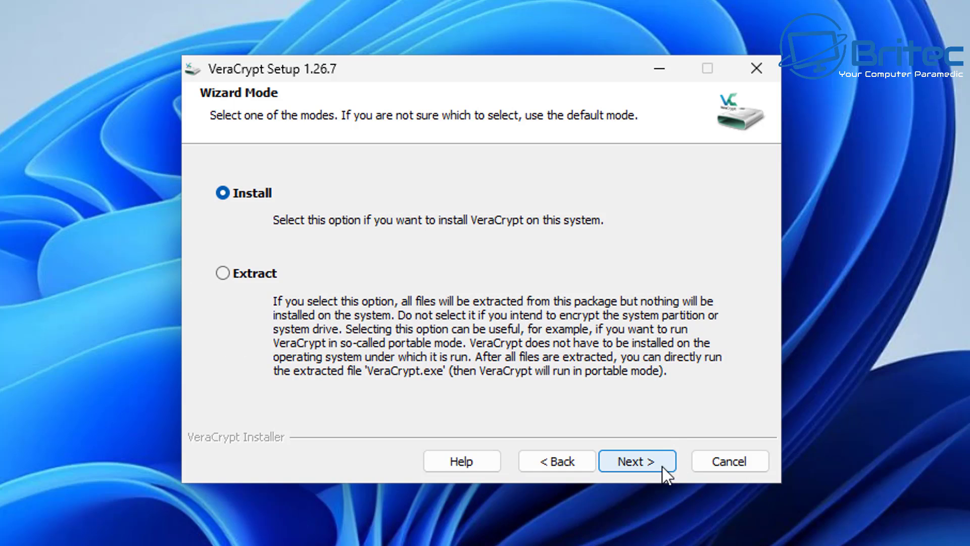
click(647, 463)
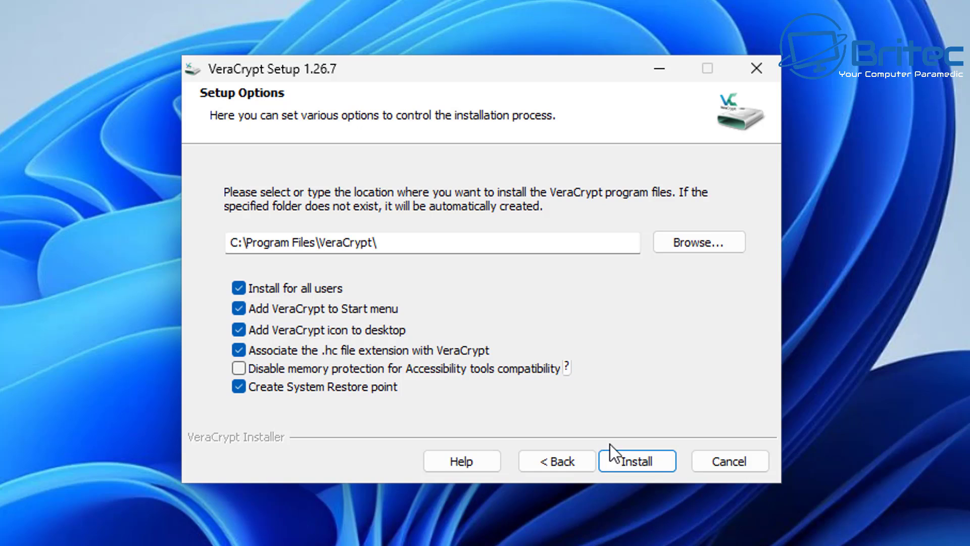
click(639, 459)
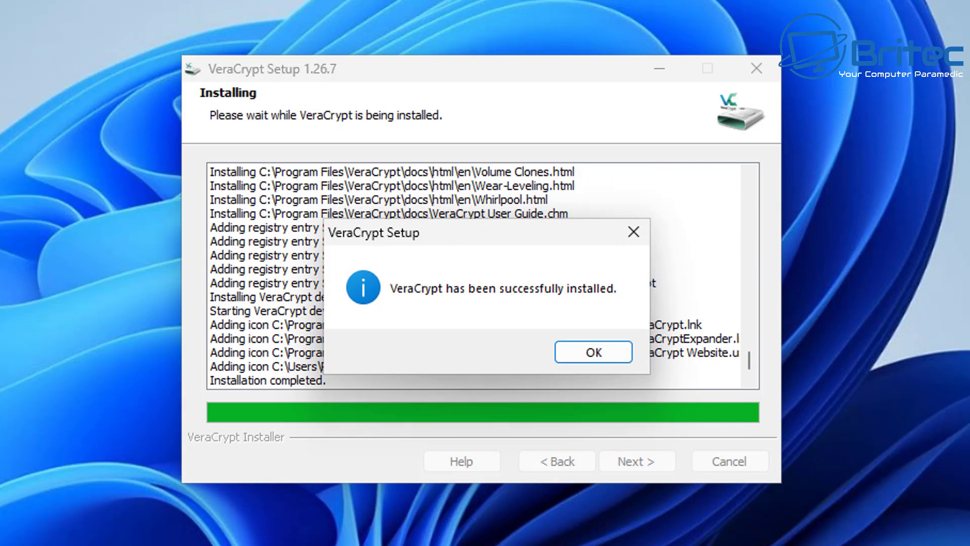
click(578, 351)
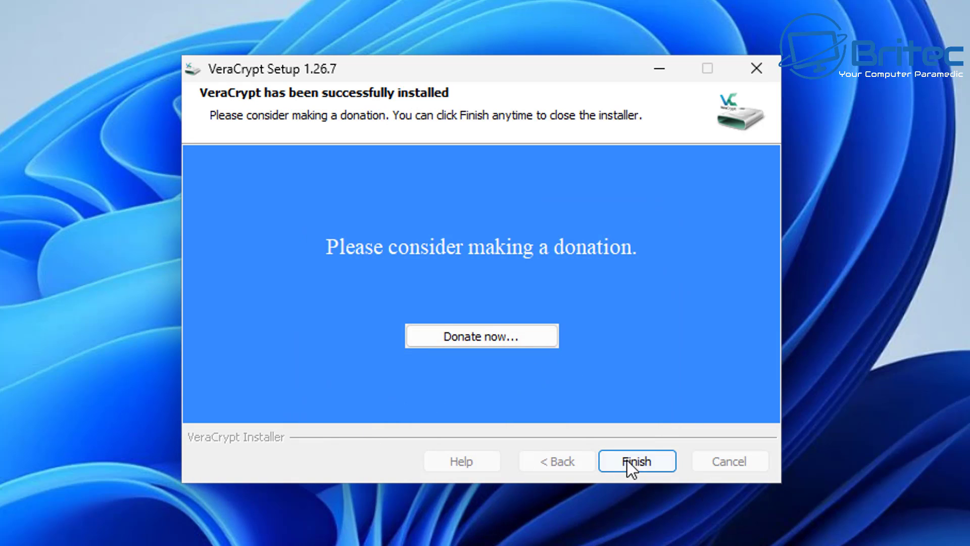
- Finish the installer, start VeraCrypt from its desktop shortcut and open the System menu
click(639, 463)
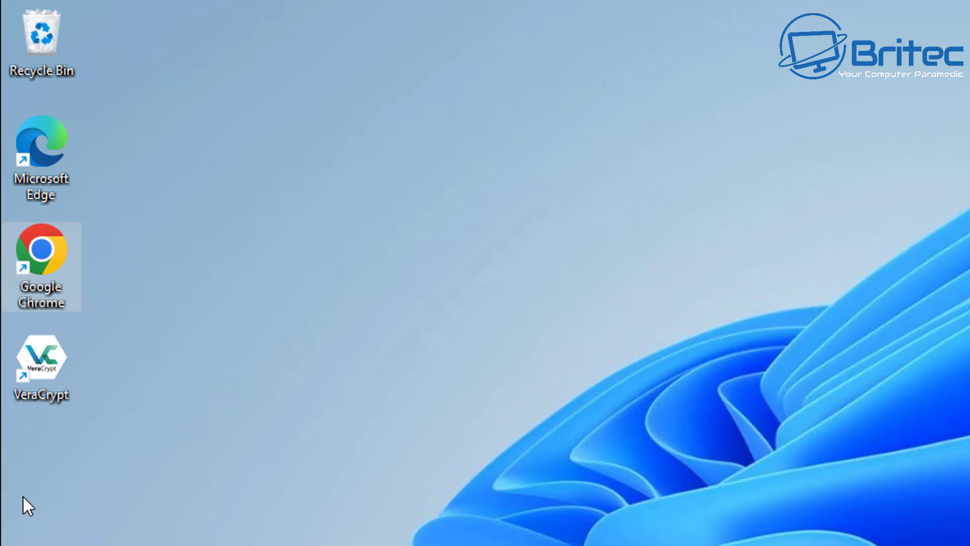
double_click(45, 365)
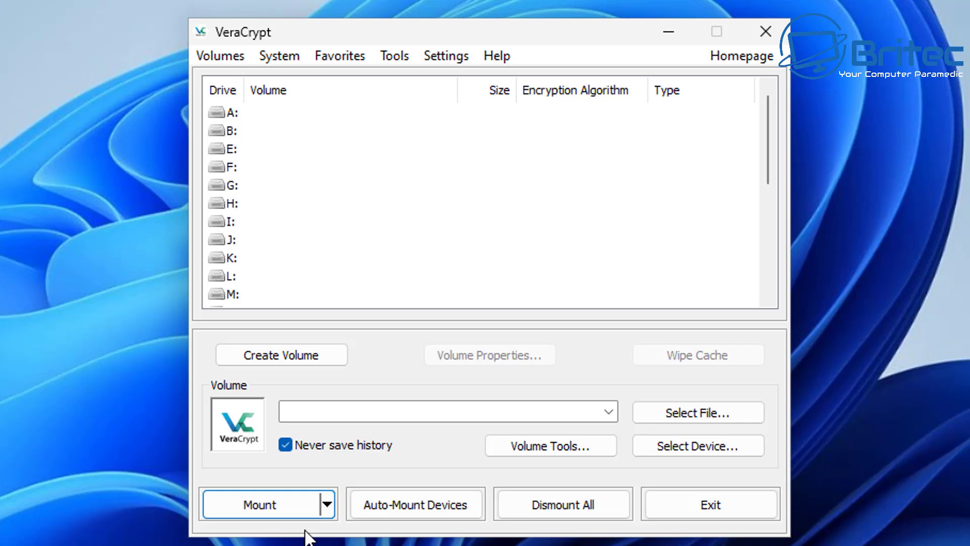
click(279, 59)
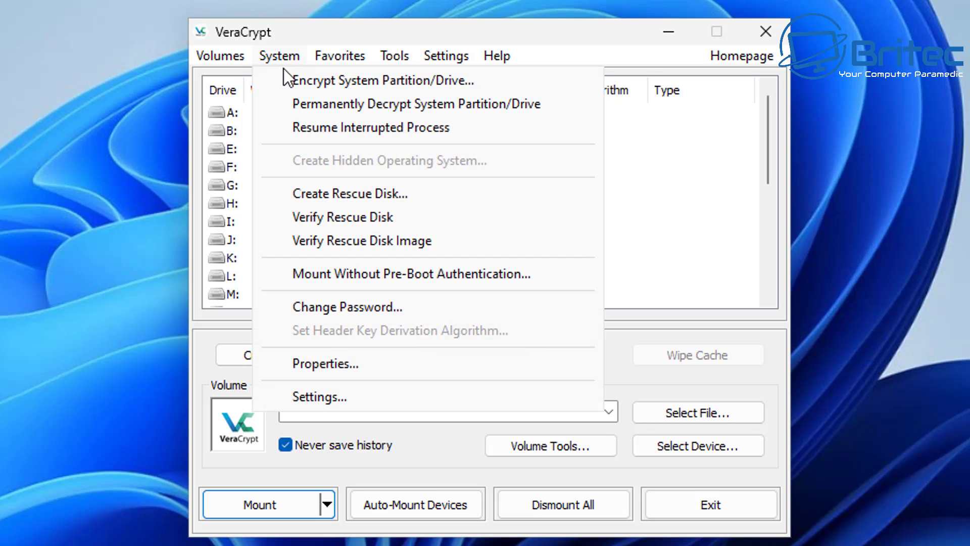
- Start Encrypt System Partition, approve the UAC prompt and minimize the main VeraCrypt window
click(481, 81)
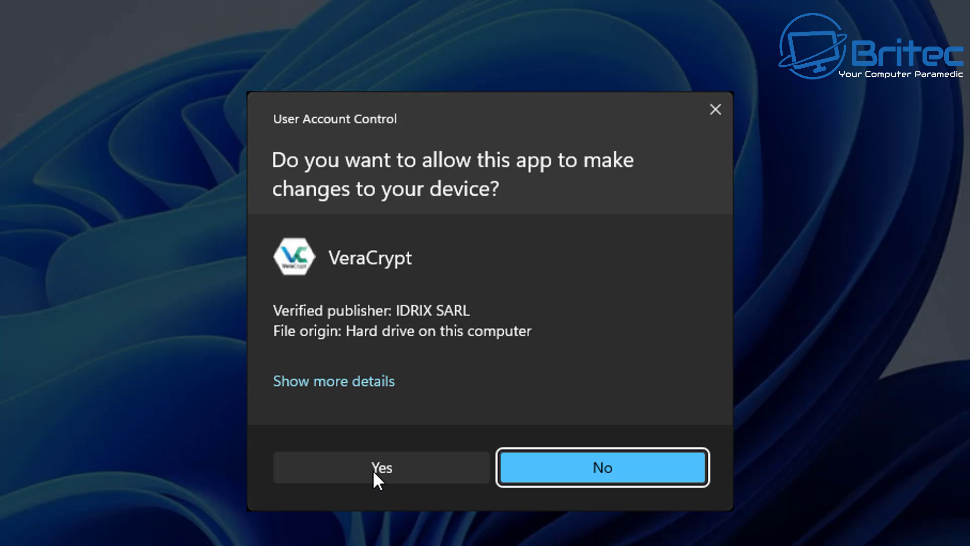
click(372, 468)
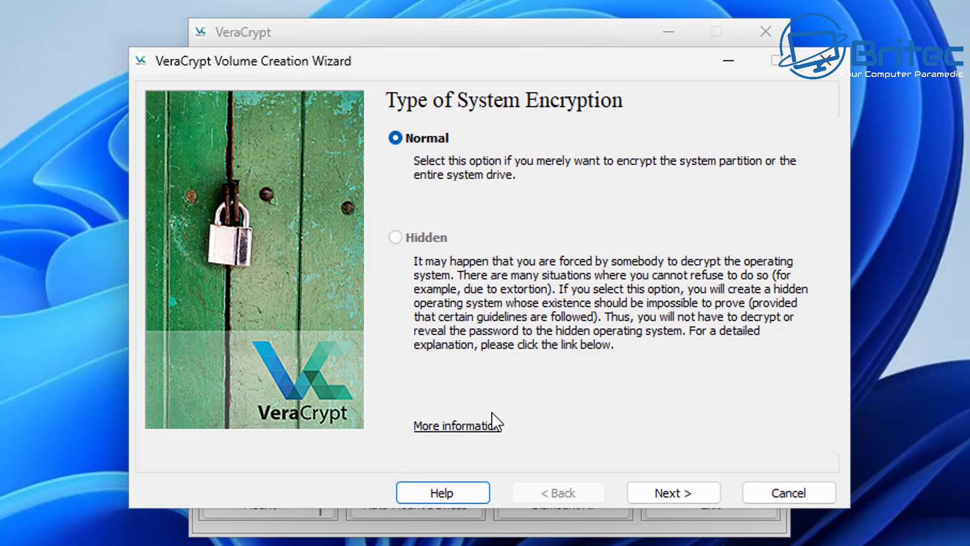
click(663, 28)
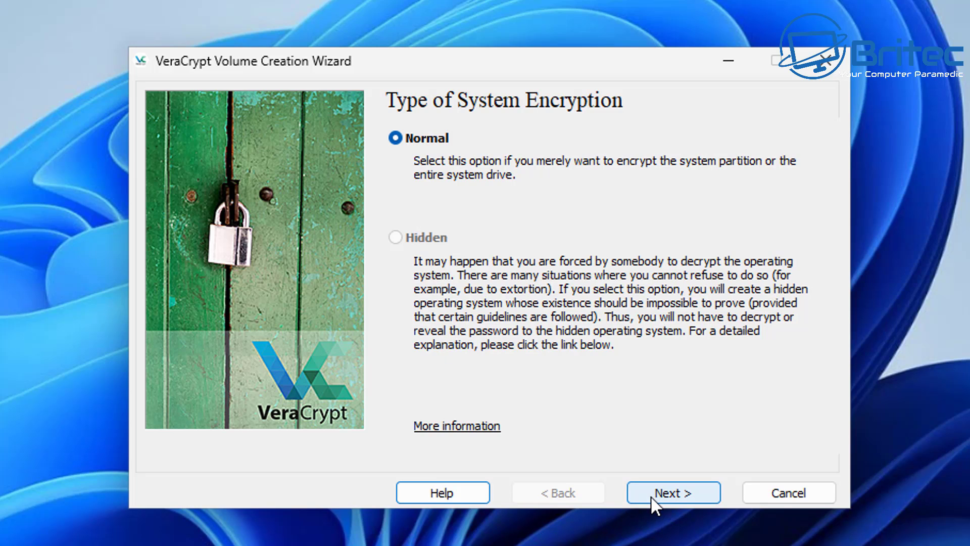
- Choose Normal encryption of the Windows system partition on a single-boot computer
click(677, 495)
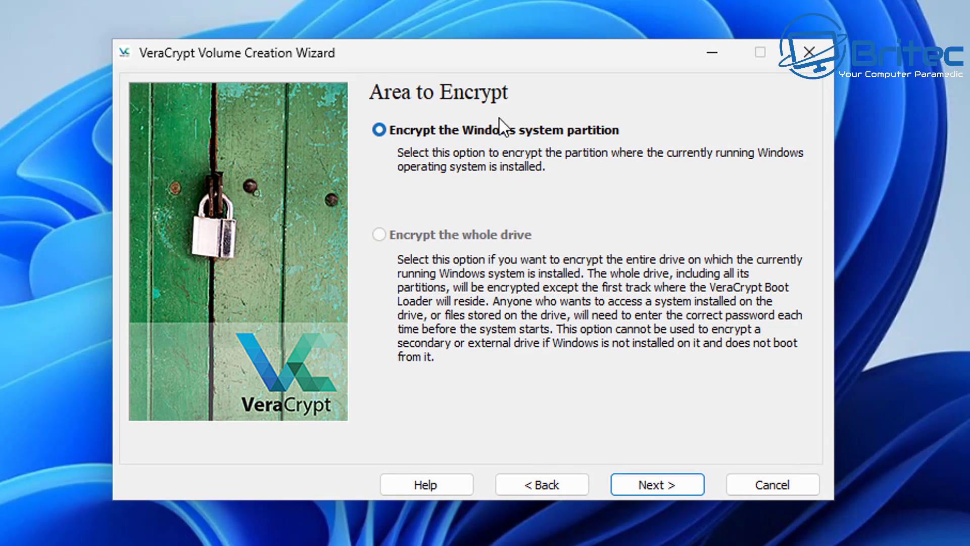
click(675, 486)
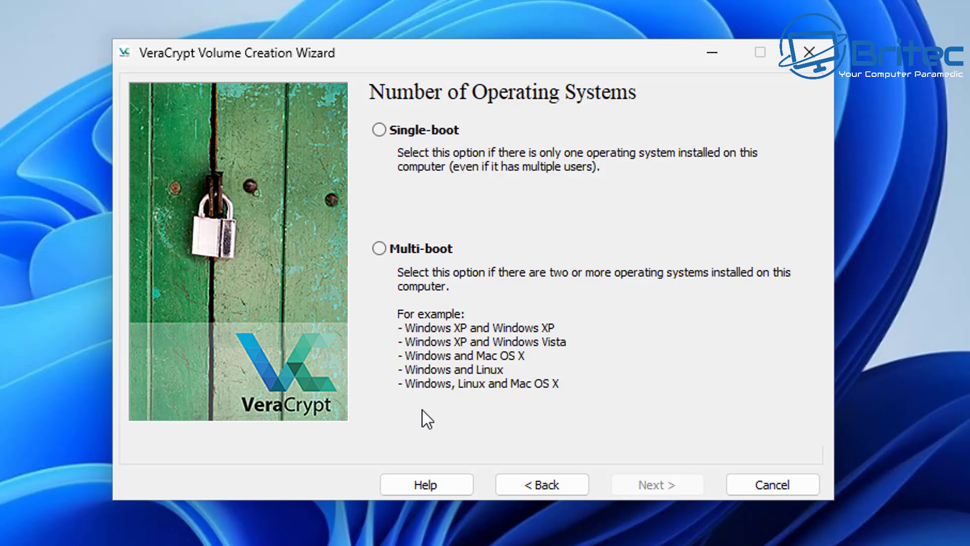
click(384, 129)
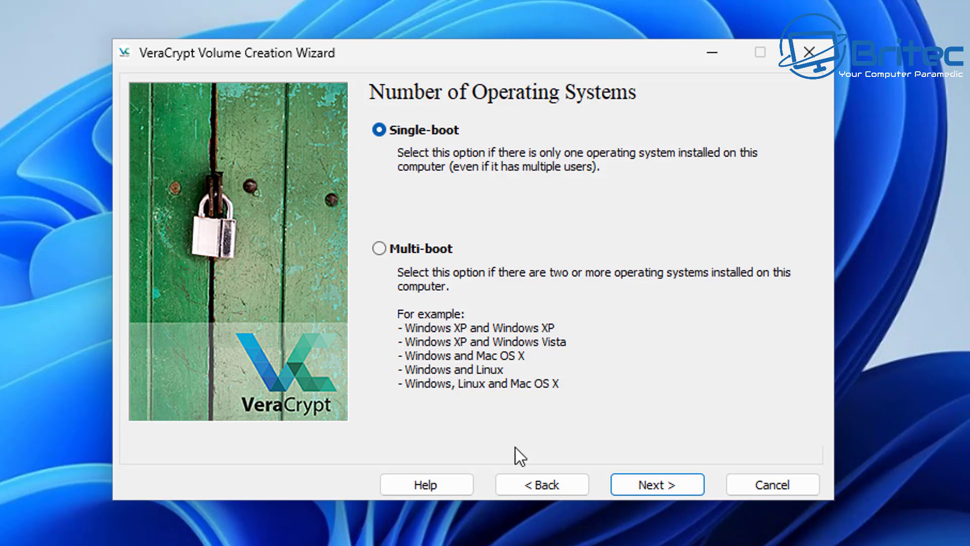
click(686, 487)
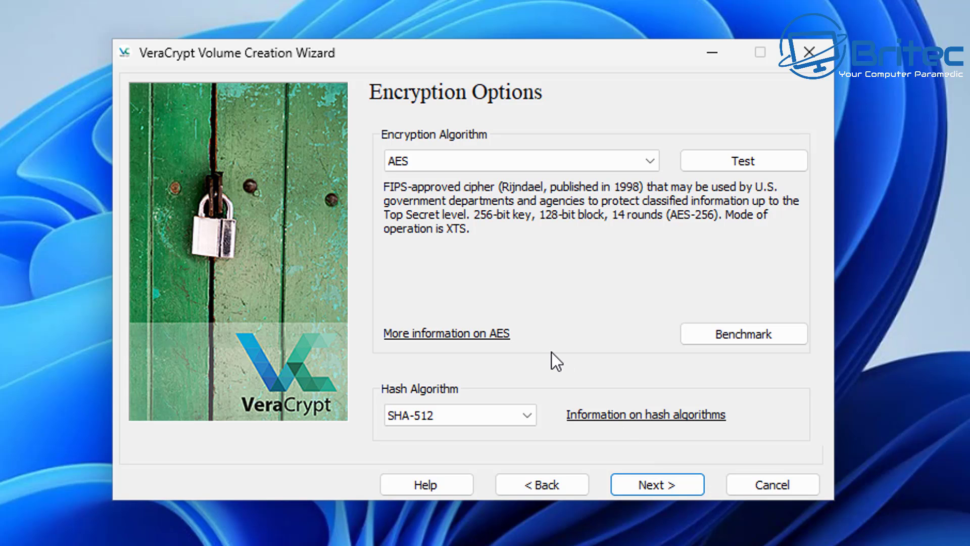
- Keep AES as the encryption algorithm and select SHA-256 as the hash algorithm
click(638, 168)
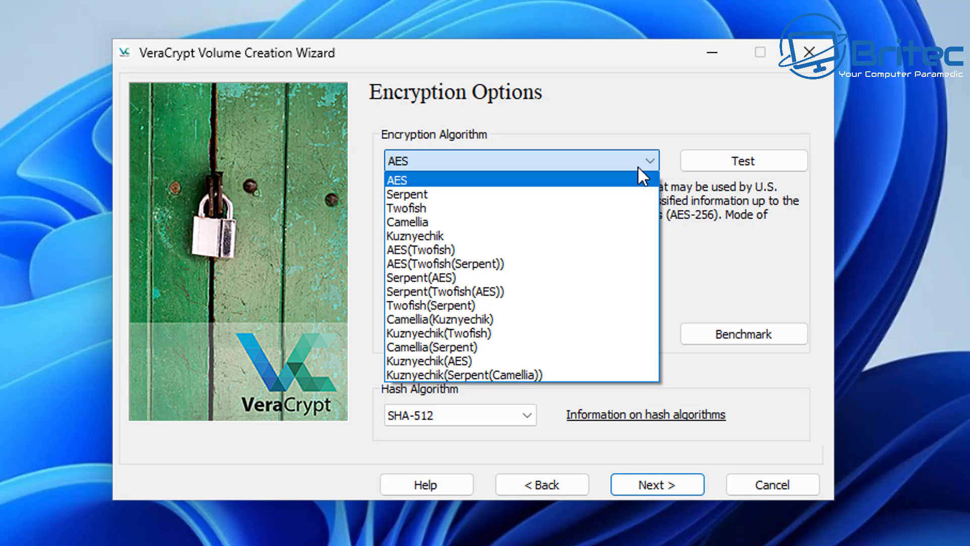
click(638, 167)
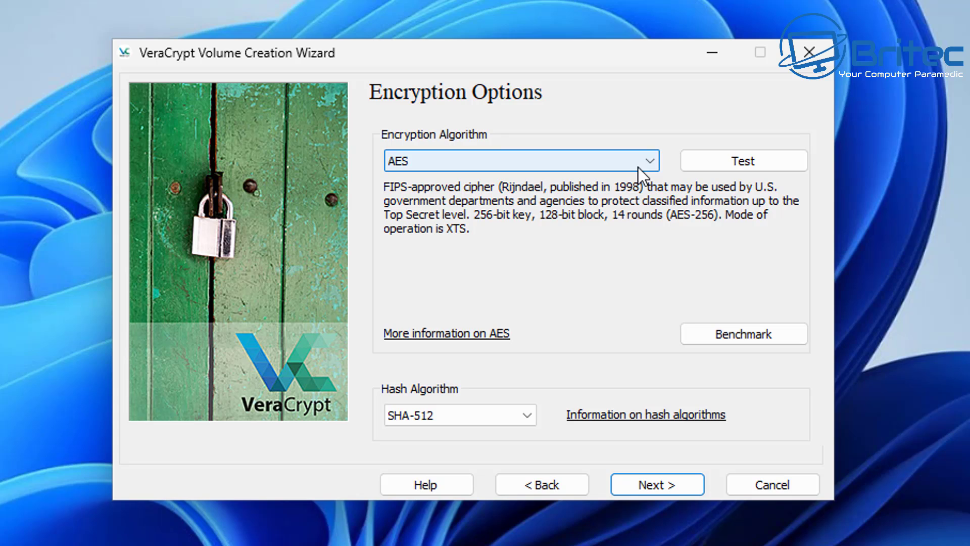
click(475, 415)
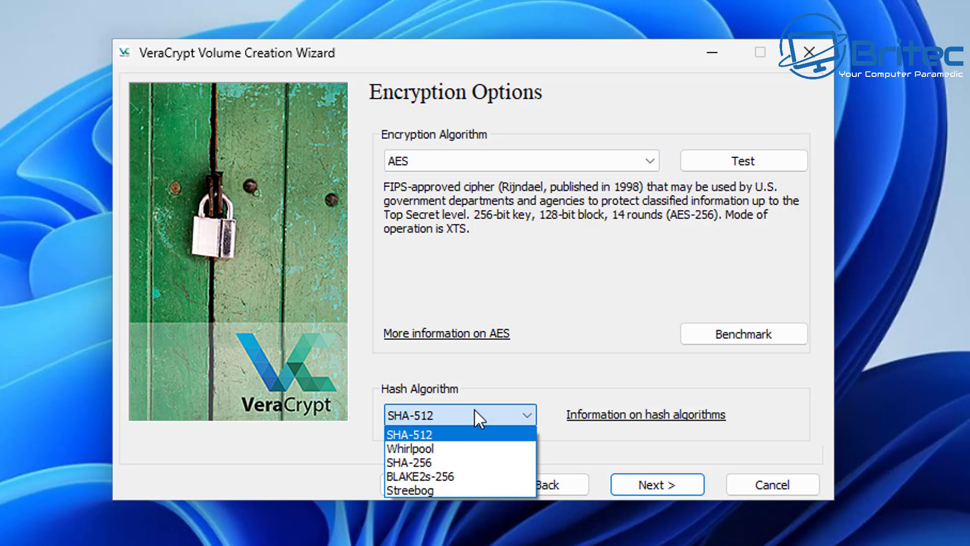
click(442, 461)
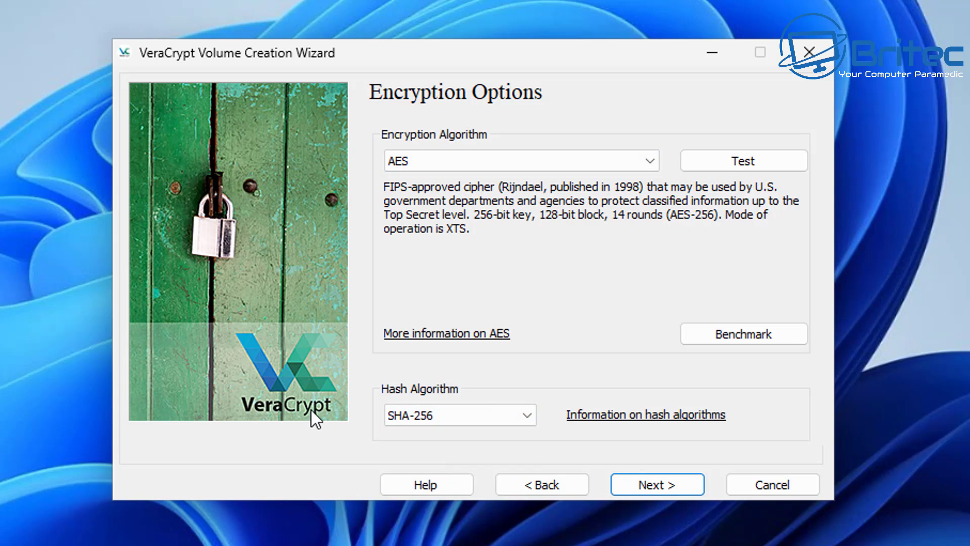
click(487, 419)
click(463, 424)
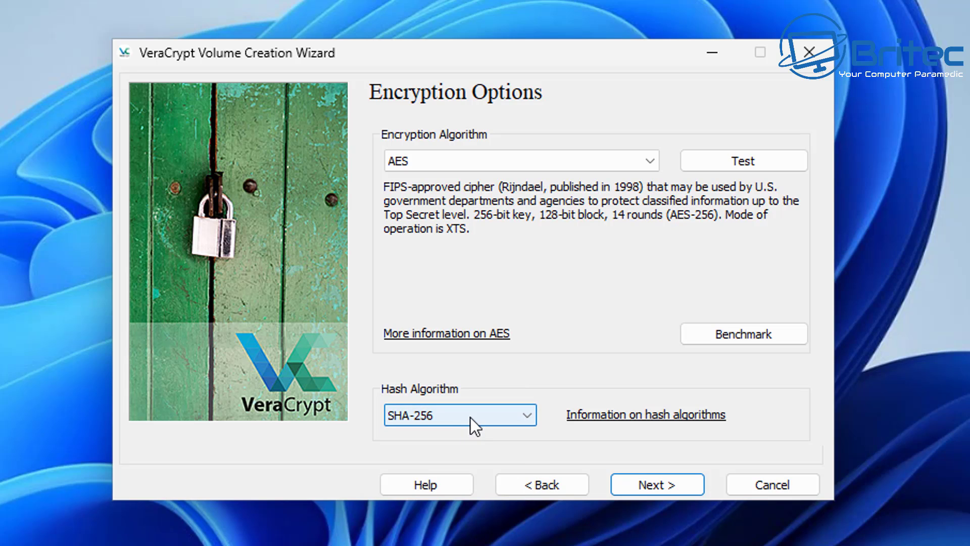
click(474, 414)
click(474, 414)
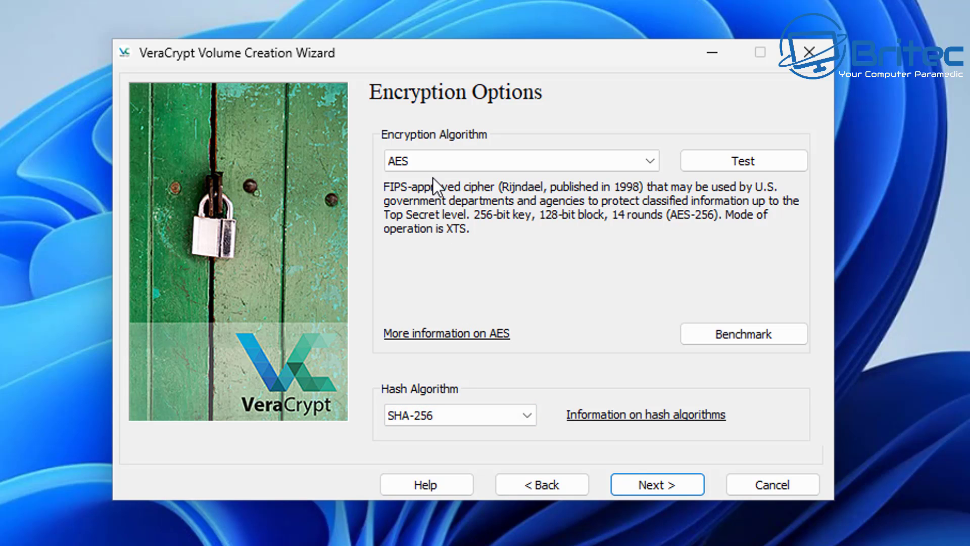
click(674, 484)
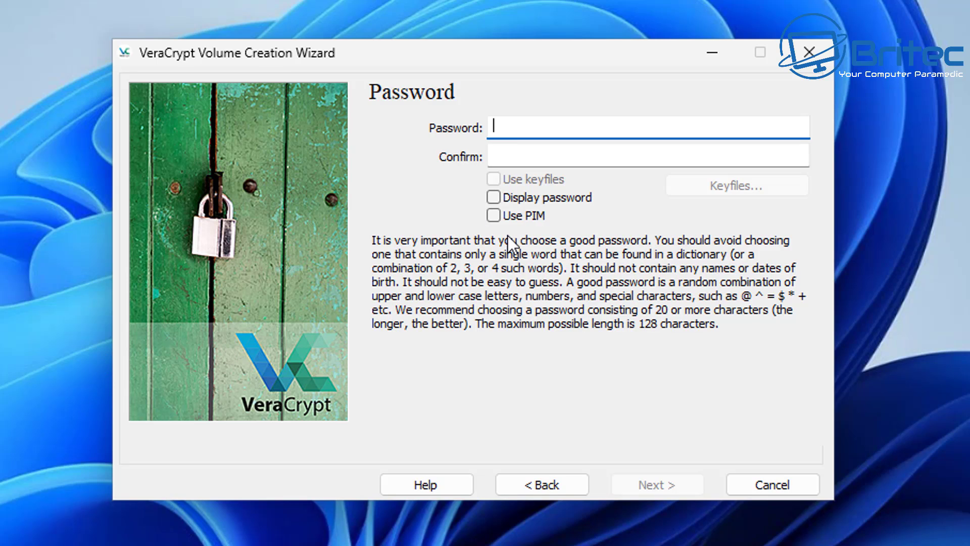
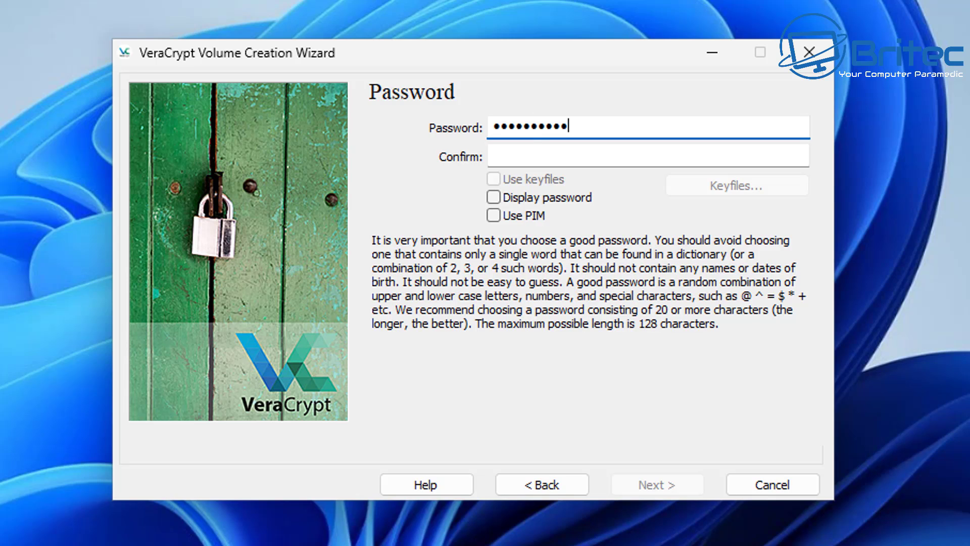
- Enter the system password in both fields, correcting a confirmation typo, and submit it
click(529, 150)
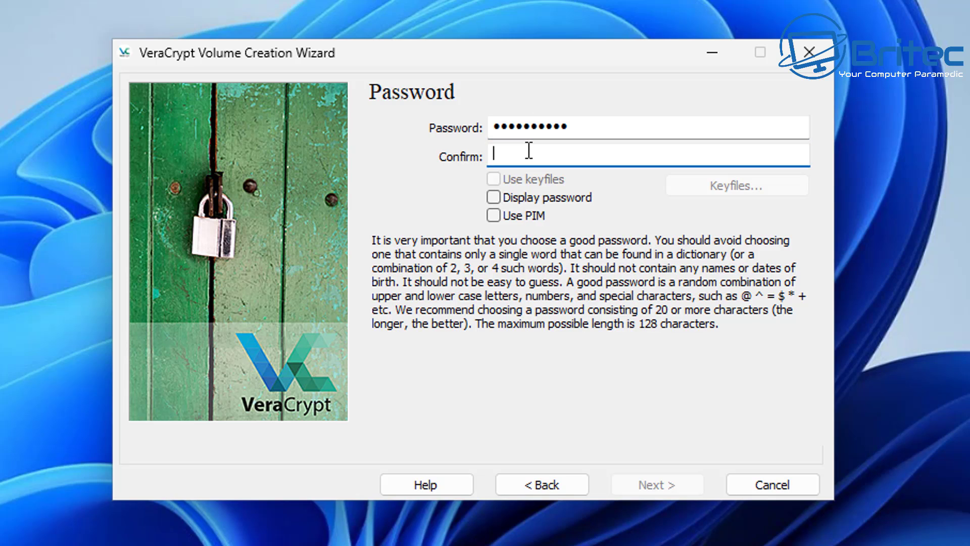
key(BackSpace)
key(BackSpace)
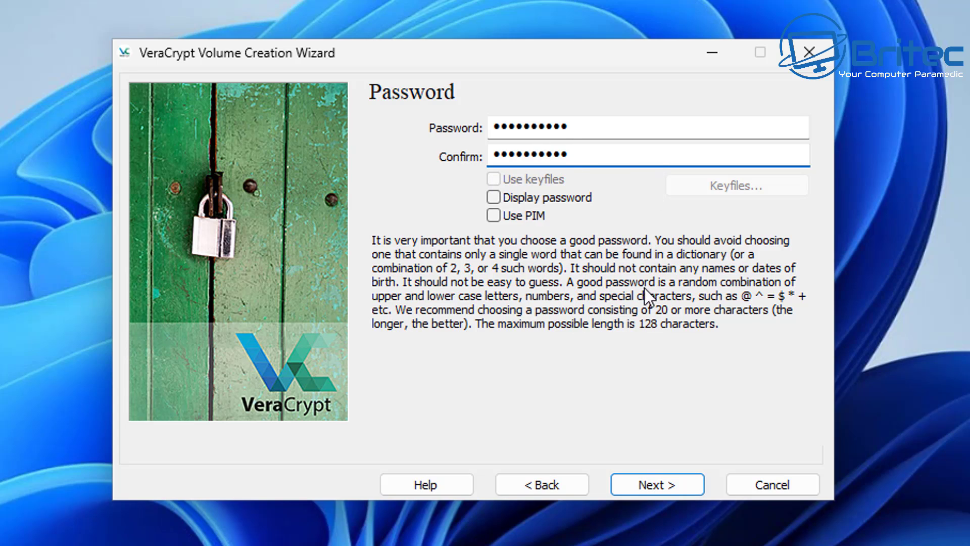
click(676, 489)
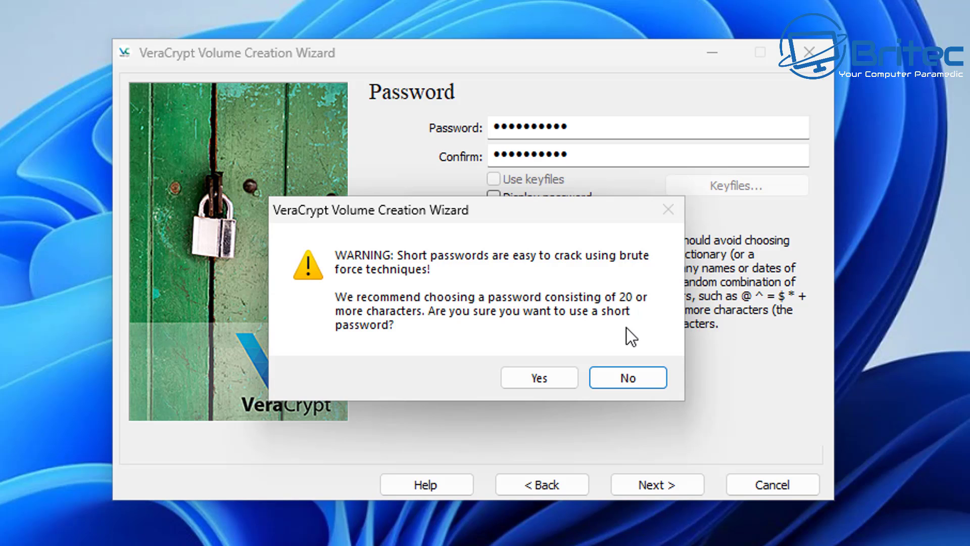
- Accept the short password and generate the keys from collected mouse randomness
click(545, 383)
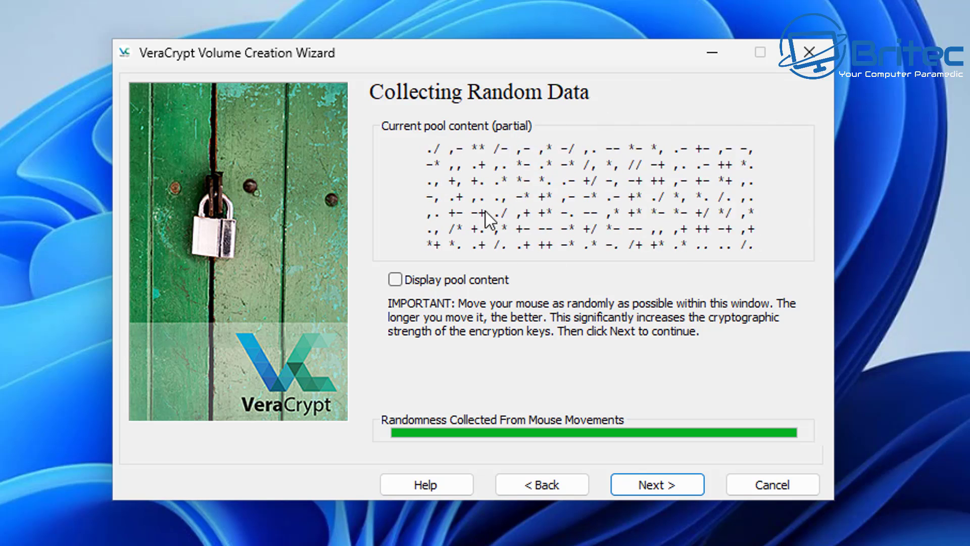
click(689, 486)
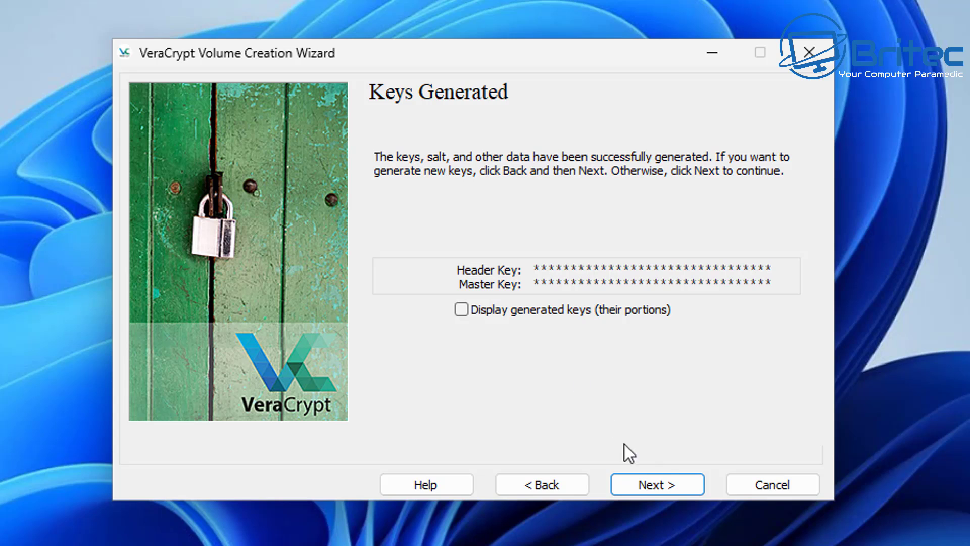
- Create the rescue disk image as VeraCrypt Rescue Disk.zip in Documents
click(689, 486)
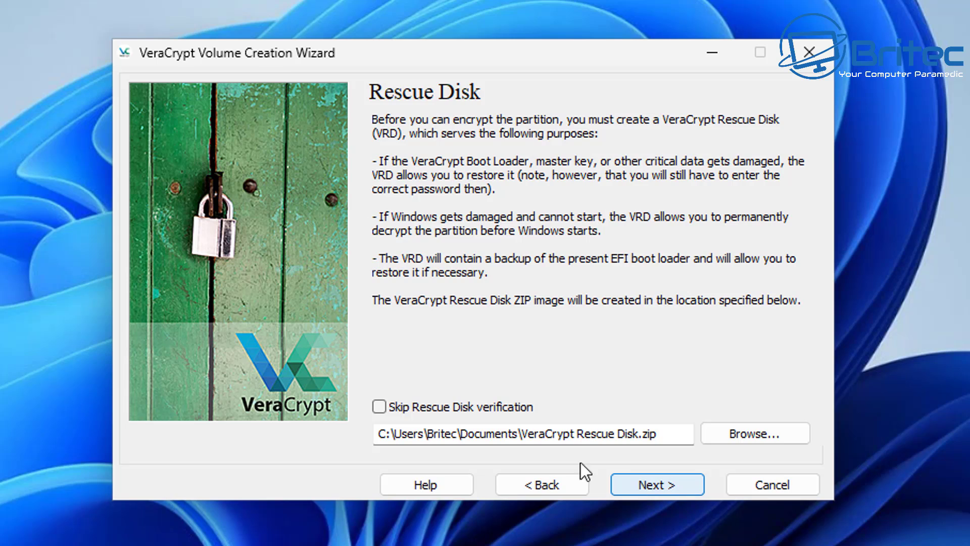
click(675, 490)
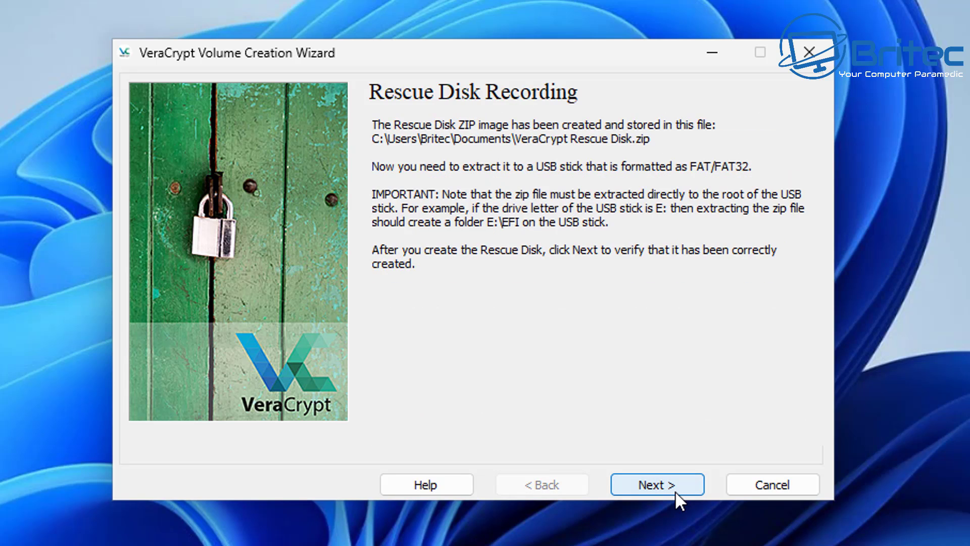
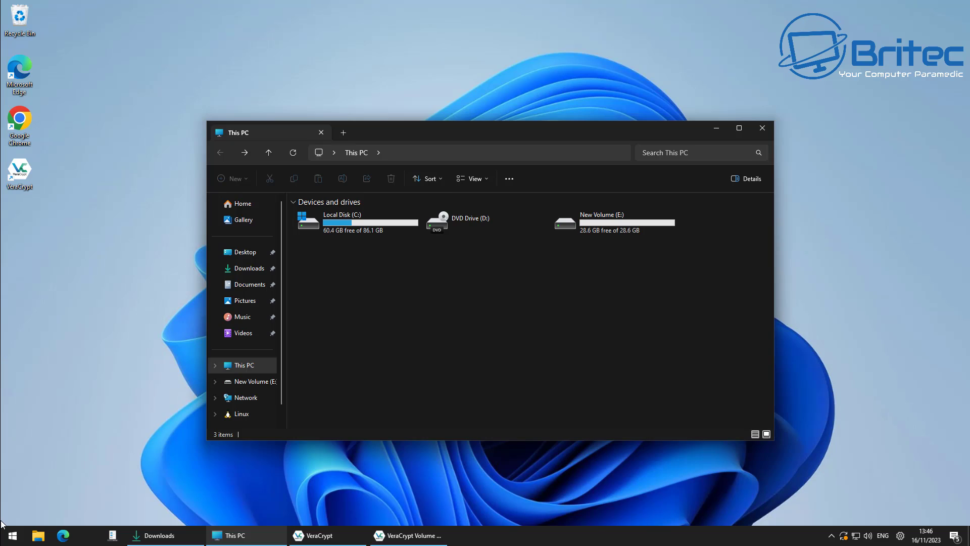
- Format USB drive E: as FAT32 with the volume label 'recovery'
right_click(599, 218)
click(629, 356)
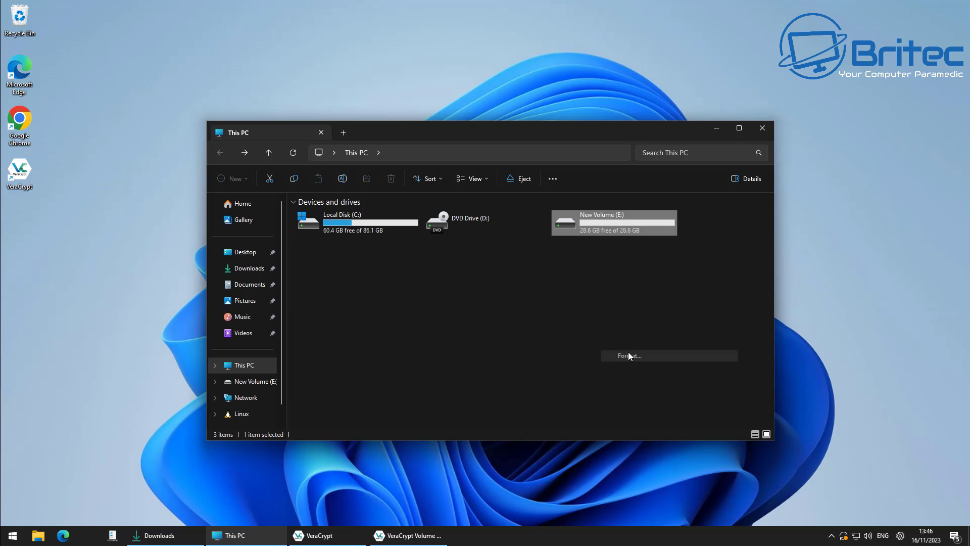
drag(309, 260, 584, 186)
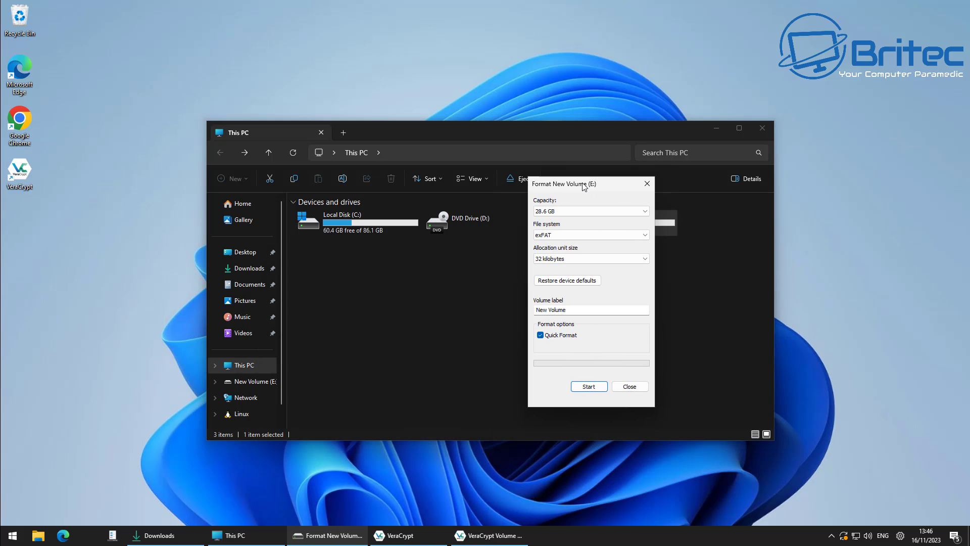
click(577, 236)
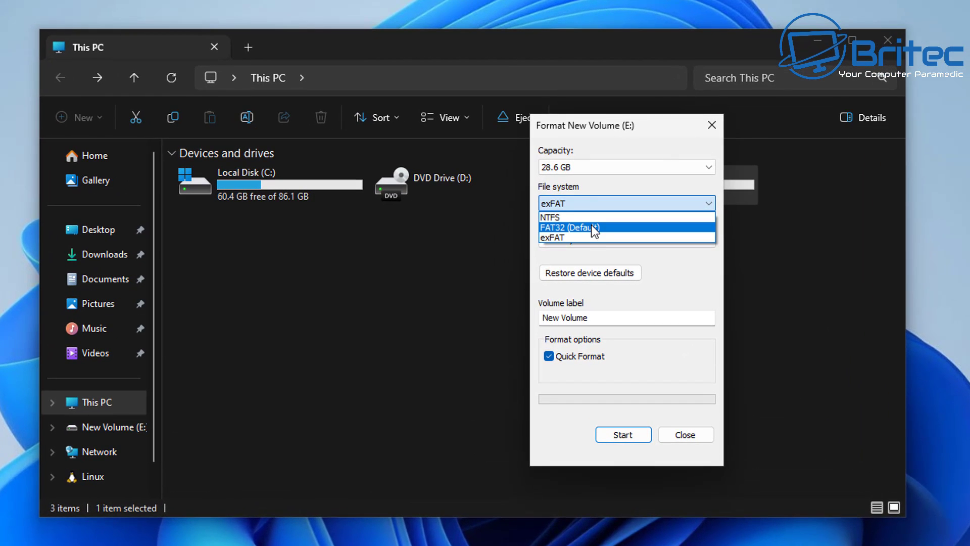
click(568, 248)
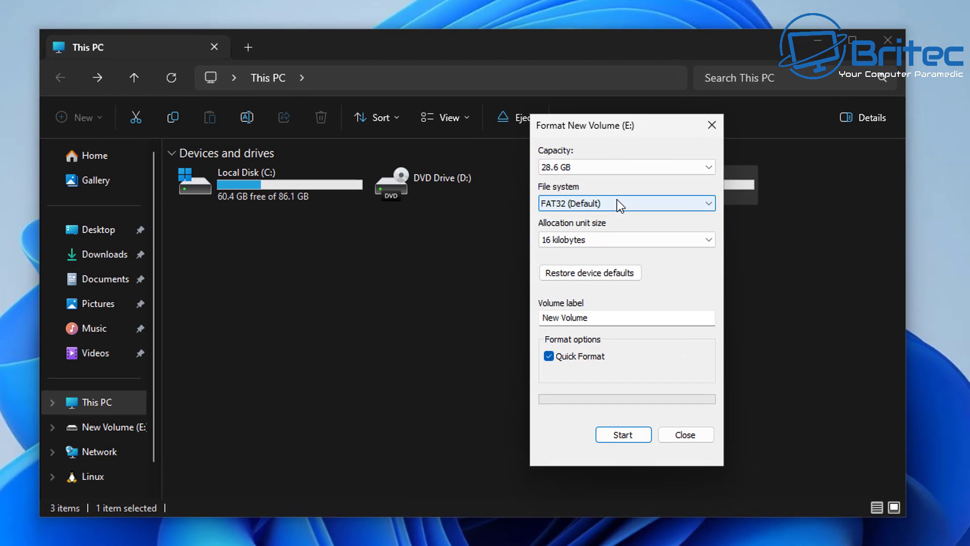
drag(607, 315, 540, 318)
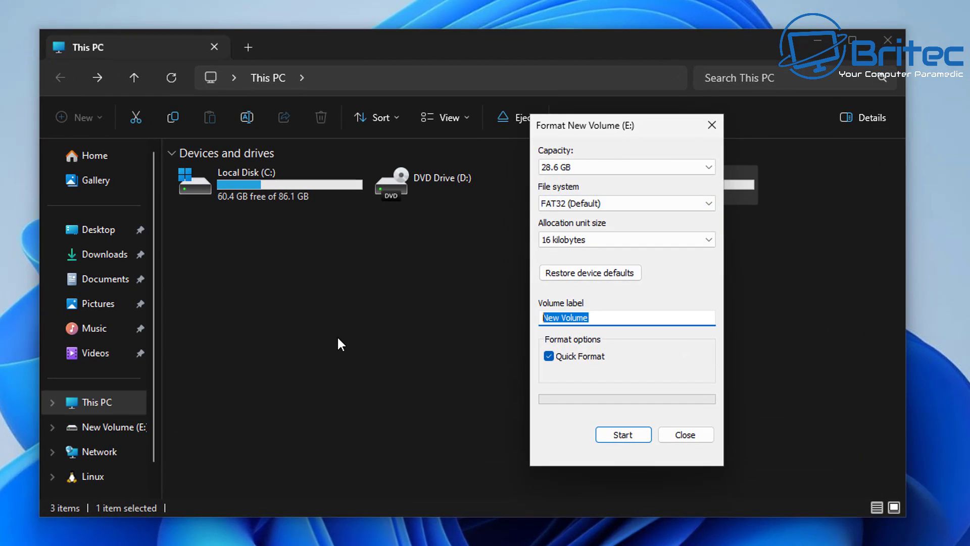
text(recover)
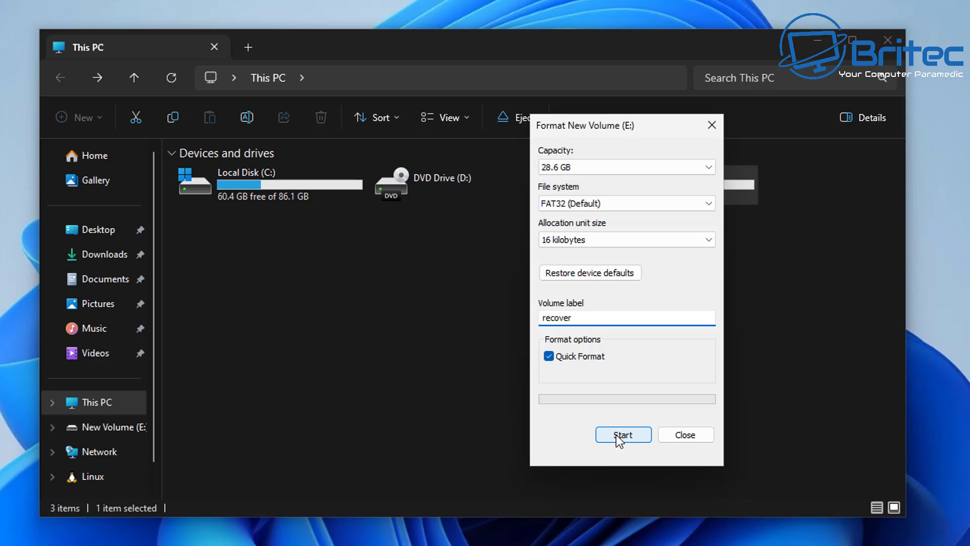
text(y)
click(626, 437)
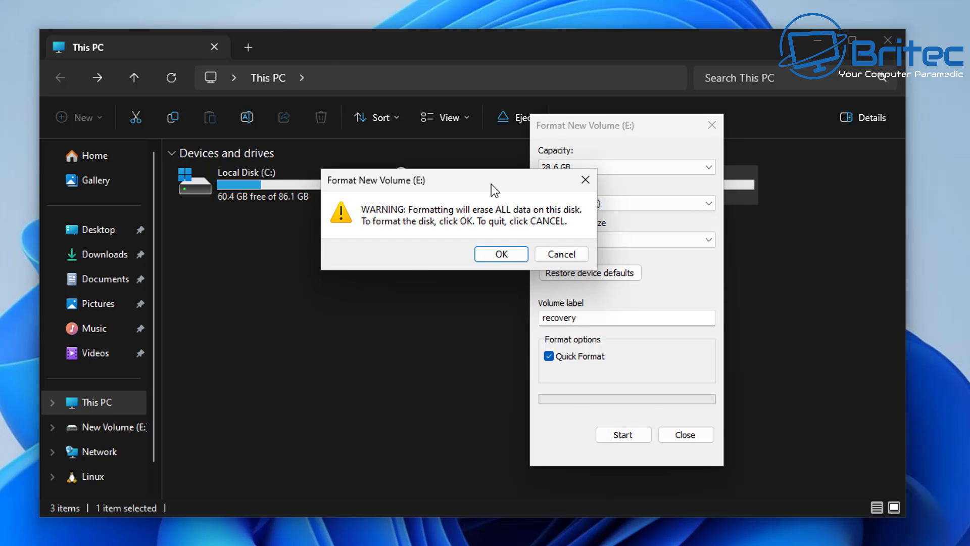
click(493, 260)
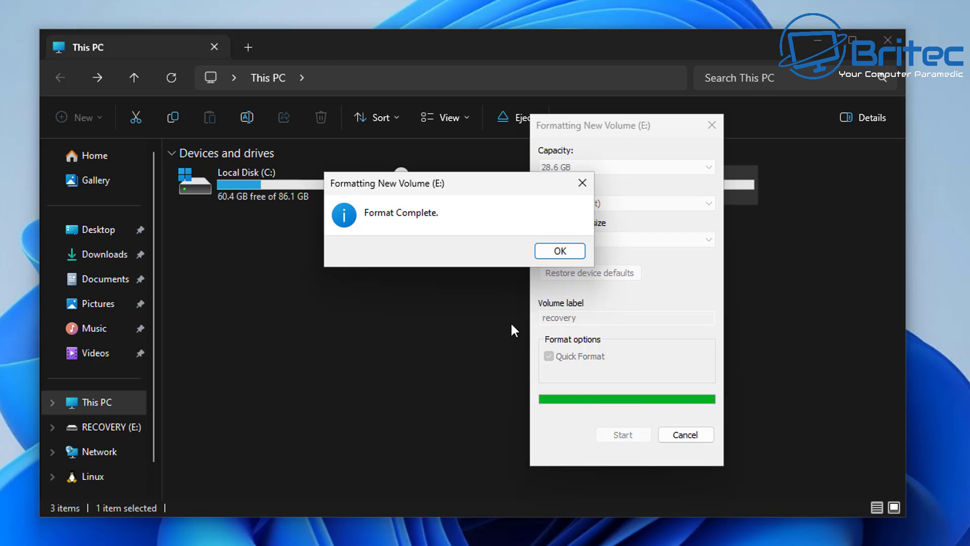
click(566, 253)
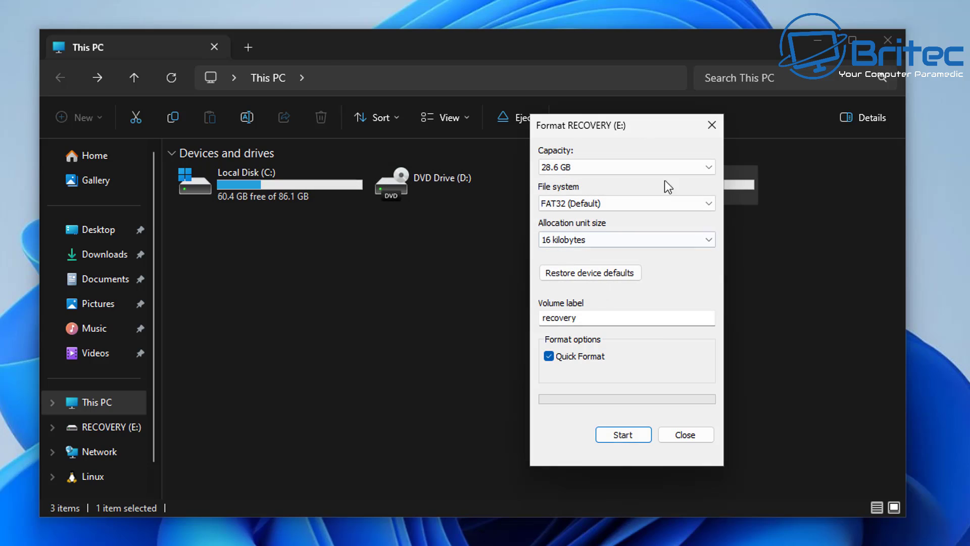
click(714, 126)
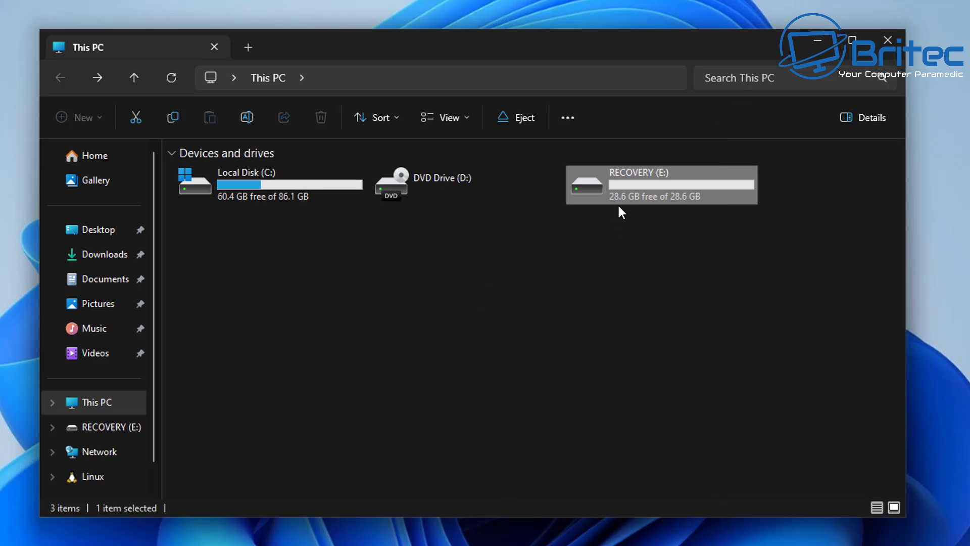
- Create a new folder named EFI on the RECOVERY (E:) drive
double_click(617, 189)
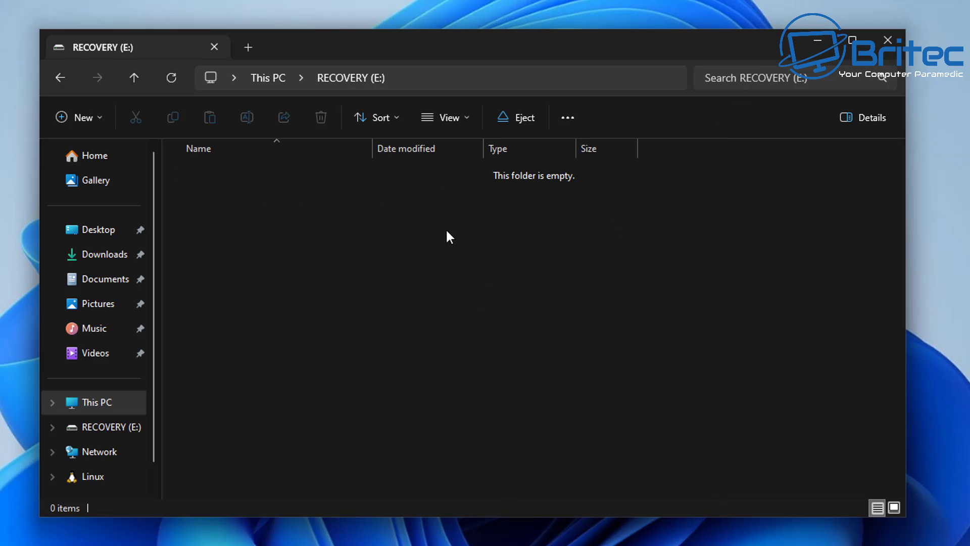
right_click(219, 194)
mouse_move(266, 366)
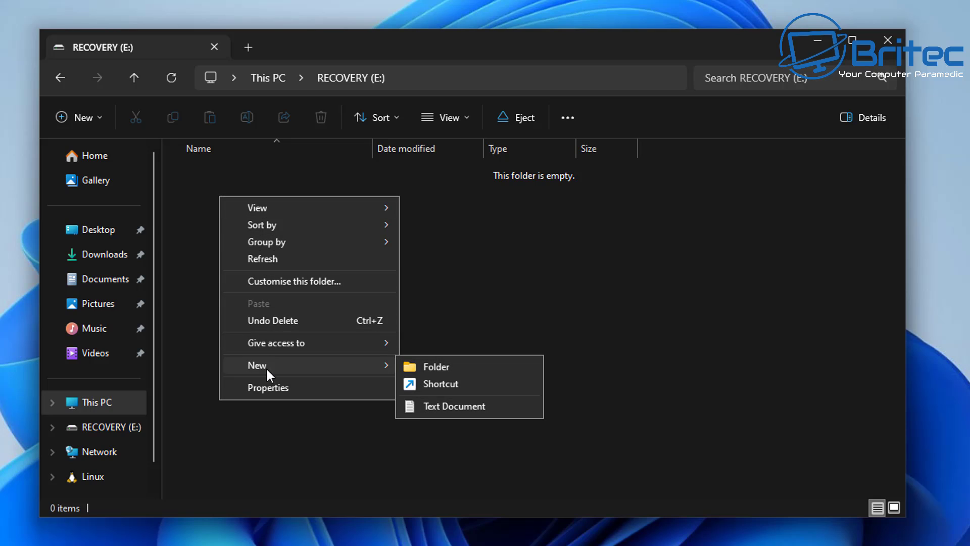
click(422, 366)
text(EFI)
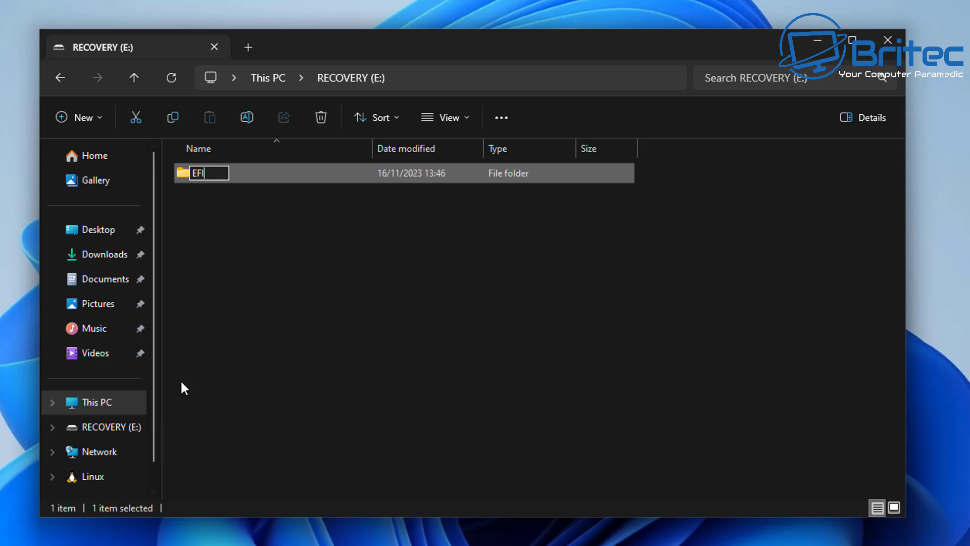
click(317, 305)
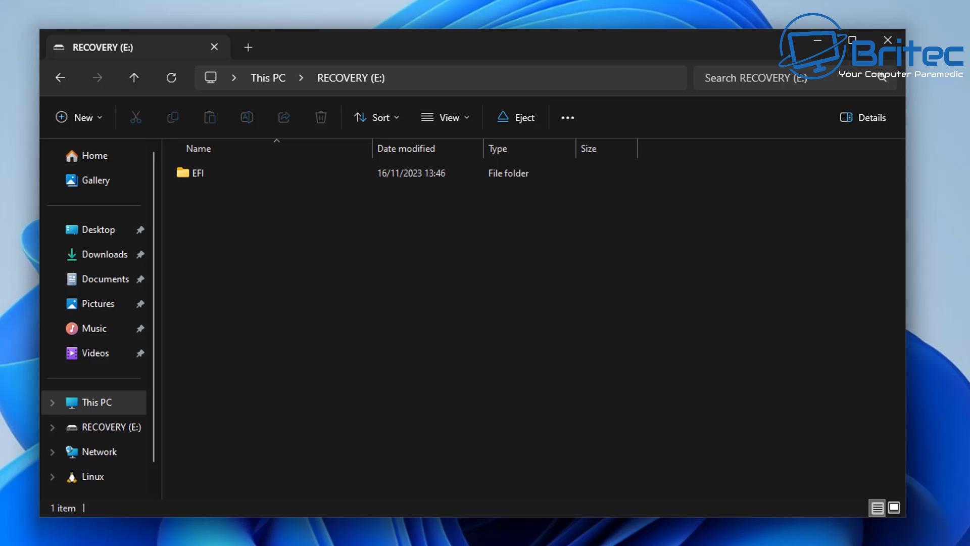
- In a second Explorer window, open Documents and select VeraCrypt Rescue Disk.zip
key(super+e)
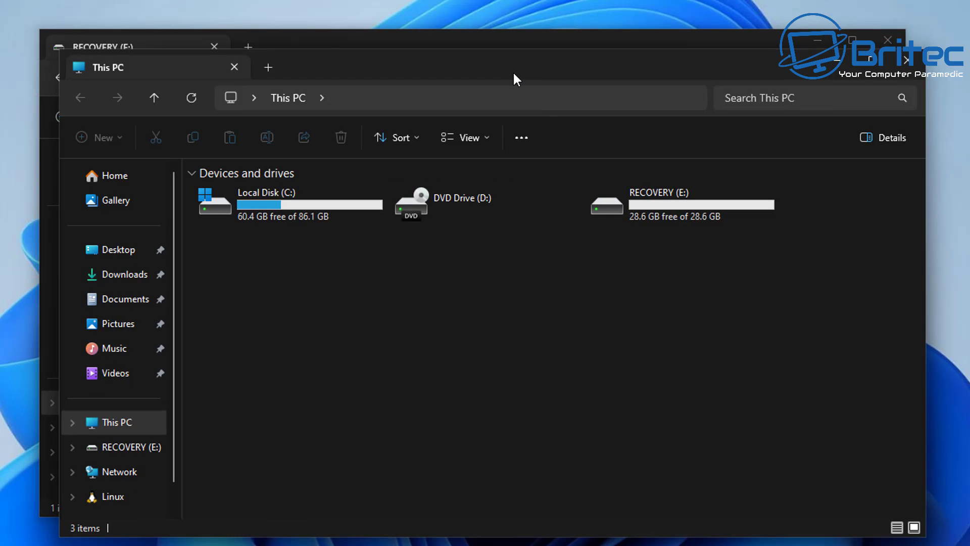
drag(518, 68, 505, 45)
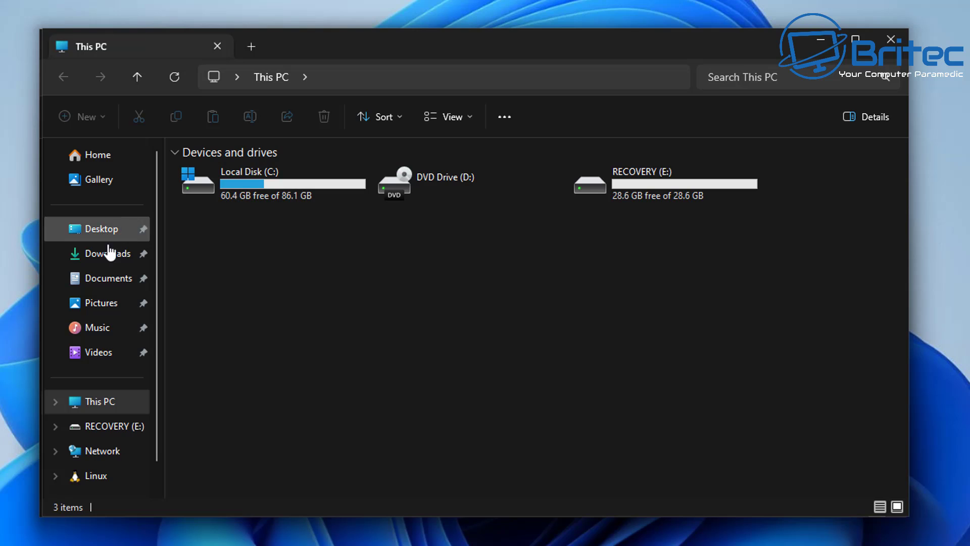
click(101, 287)
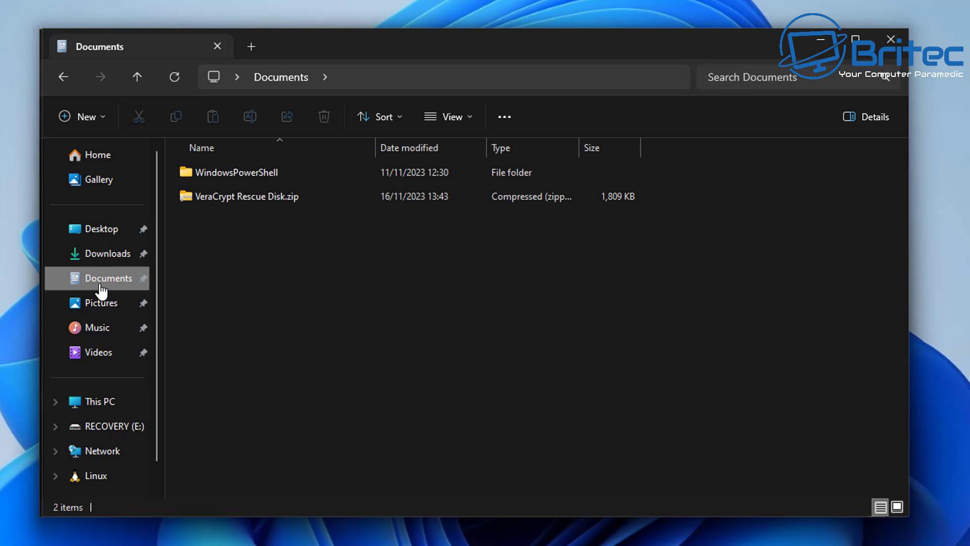
click(265, 196)
- Extract VeraCrypt Rescue Disk.zip into E:\EFI, then close both File Explorer windows
right_click(265, 197)
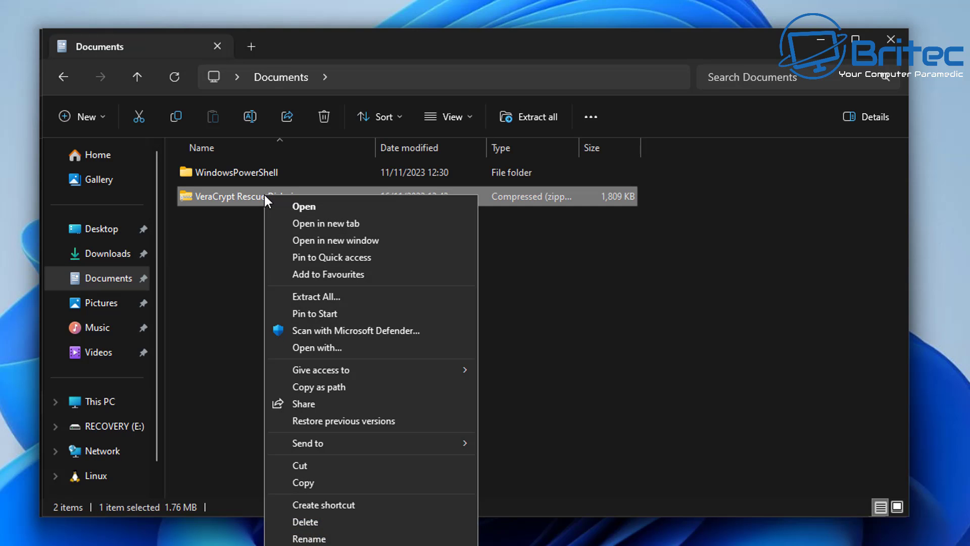
click(341, 293)
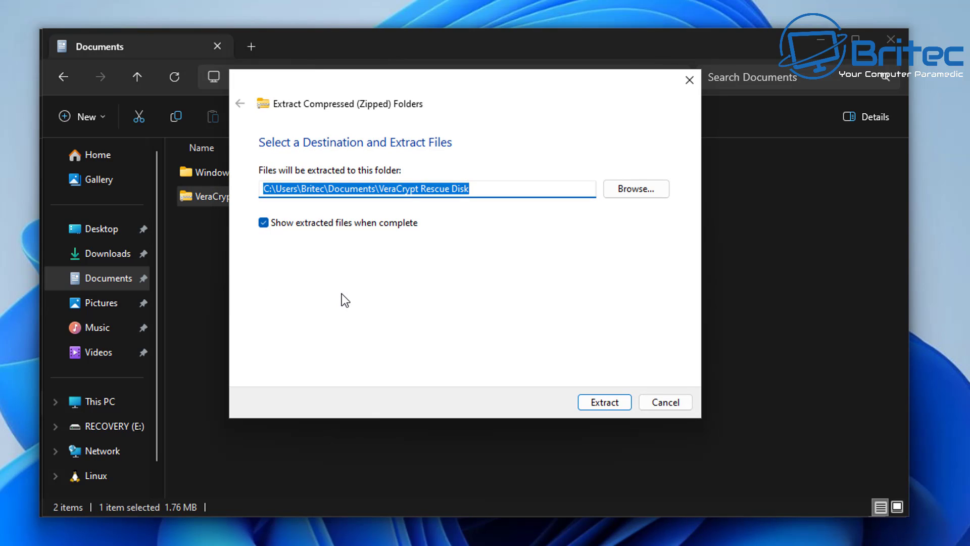
click(632, 192)
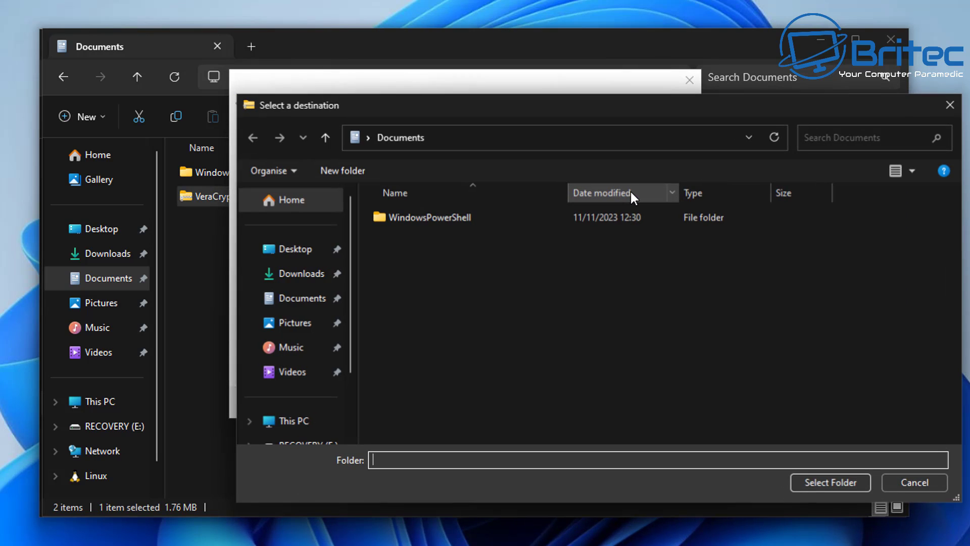
drag(508, 115, 342, 74)
click(126, 388)
scroll(131, 376, down, 2)
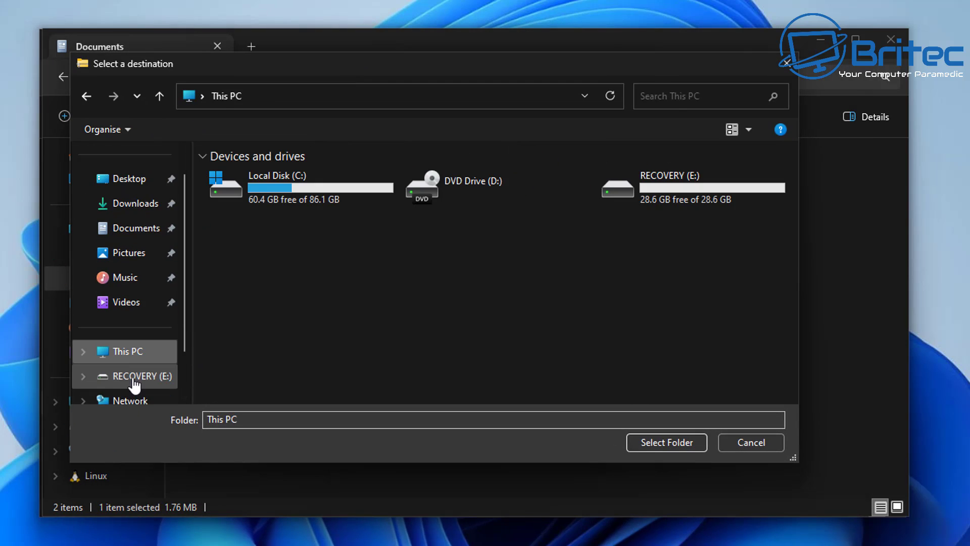
click(125, 336)
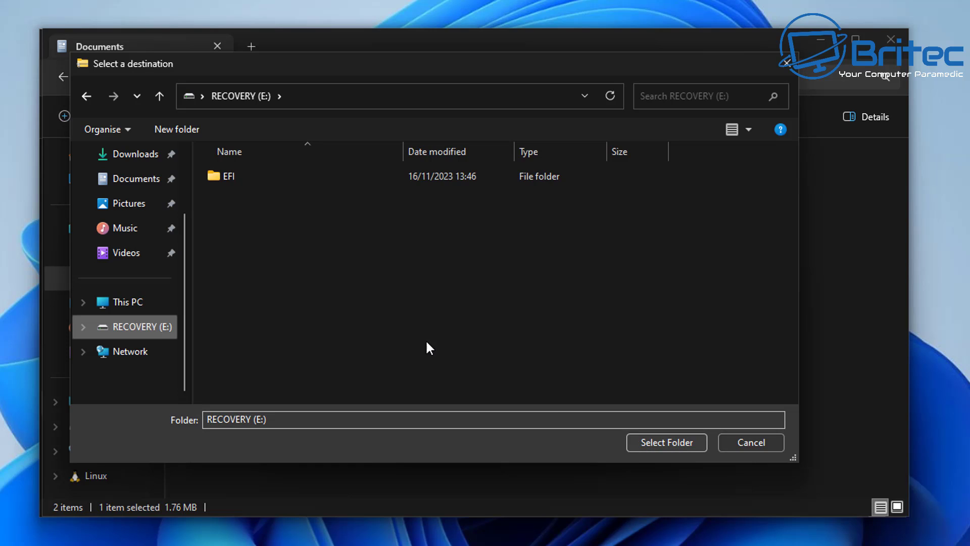
click(223, 179)
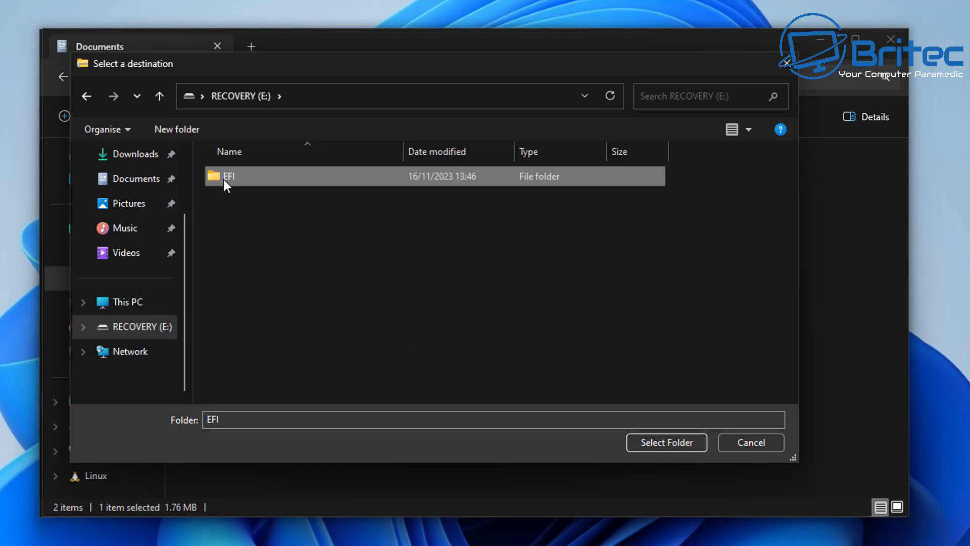
click(658, 443)
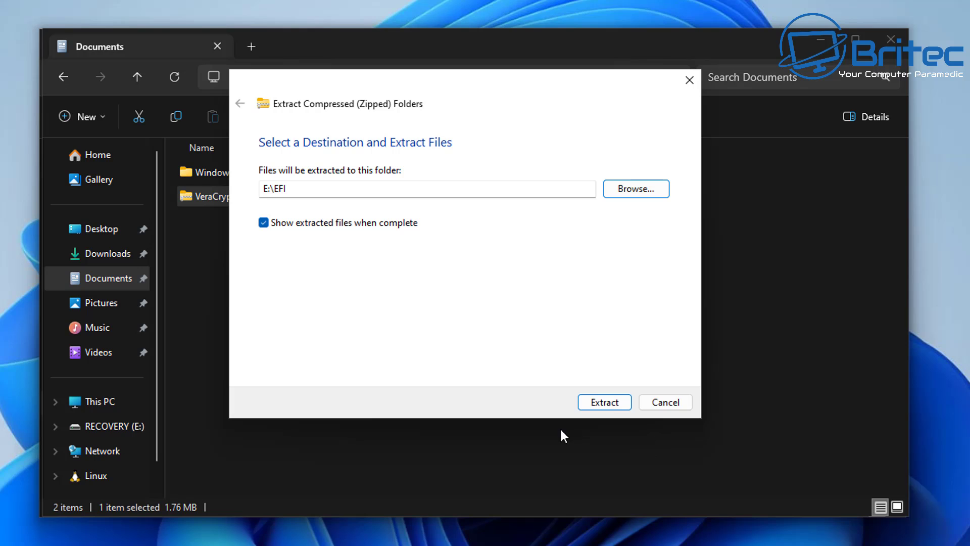
click(612, 406)
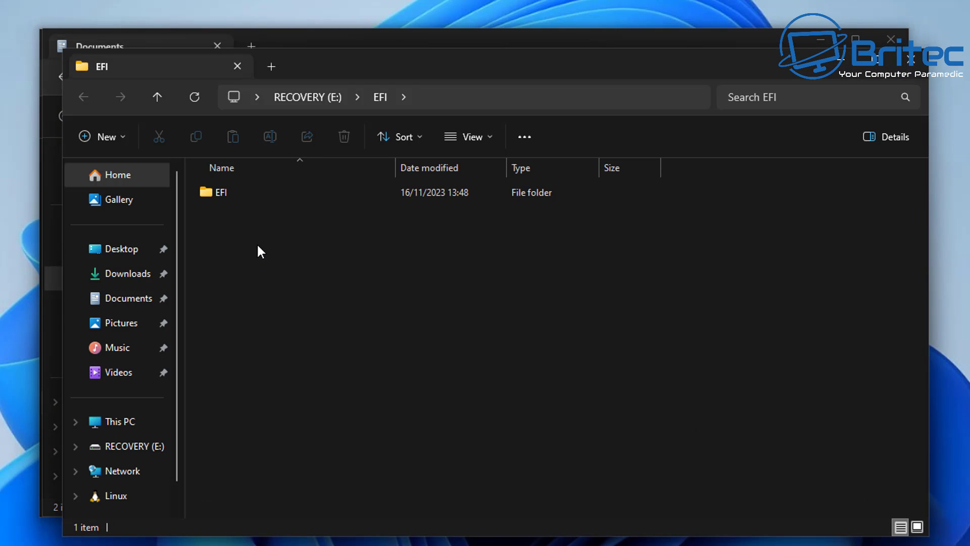
click(911, 59)
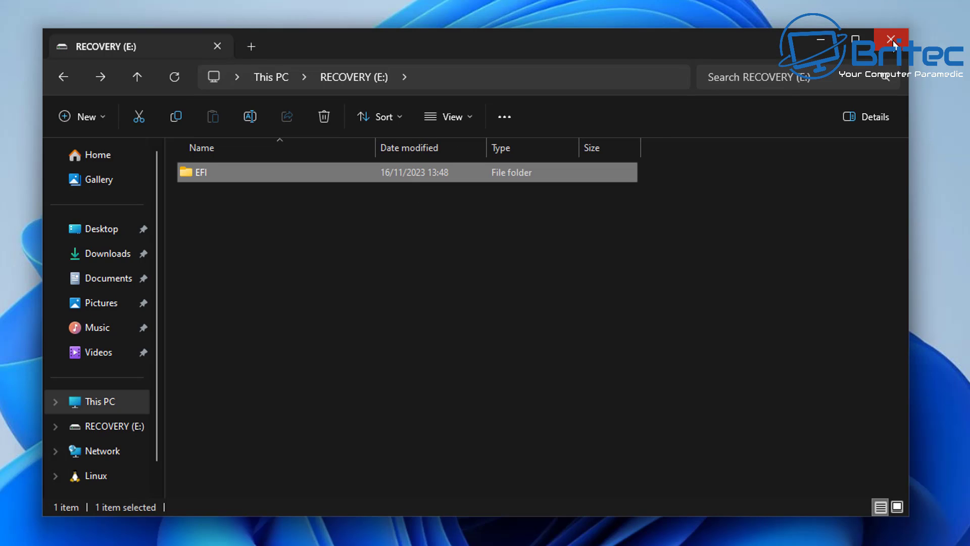
click(892, 40)
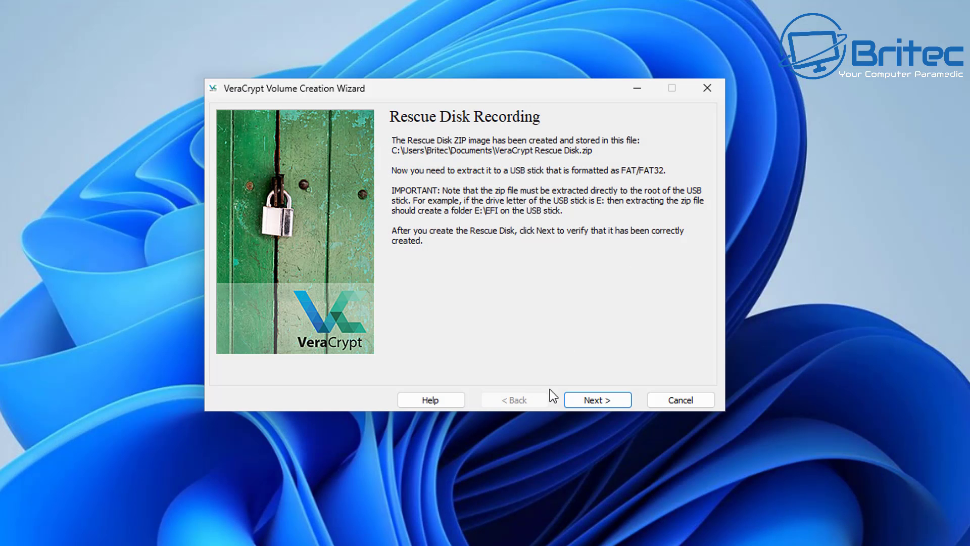
- Get past rescue disk verification, leave wipe mode at None (fastest), and continue to the pretest
click(593, 401)
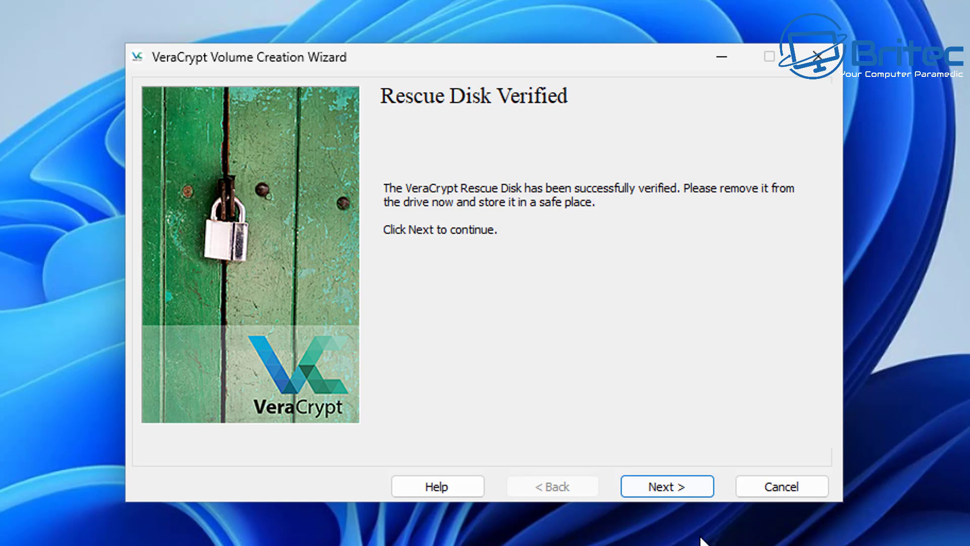
click(689, 490)
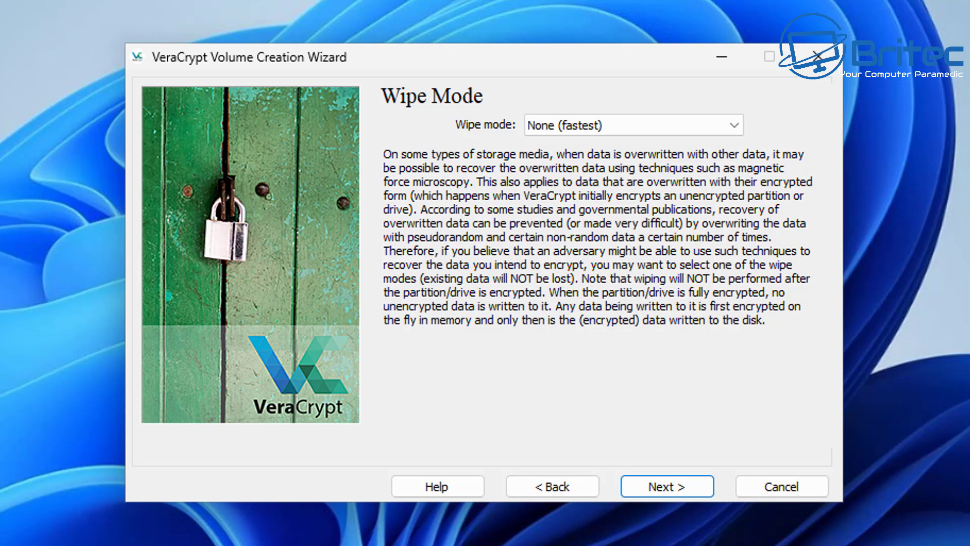
click(615, 122)
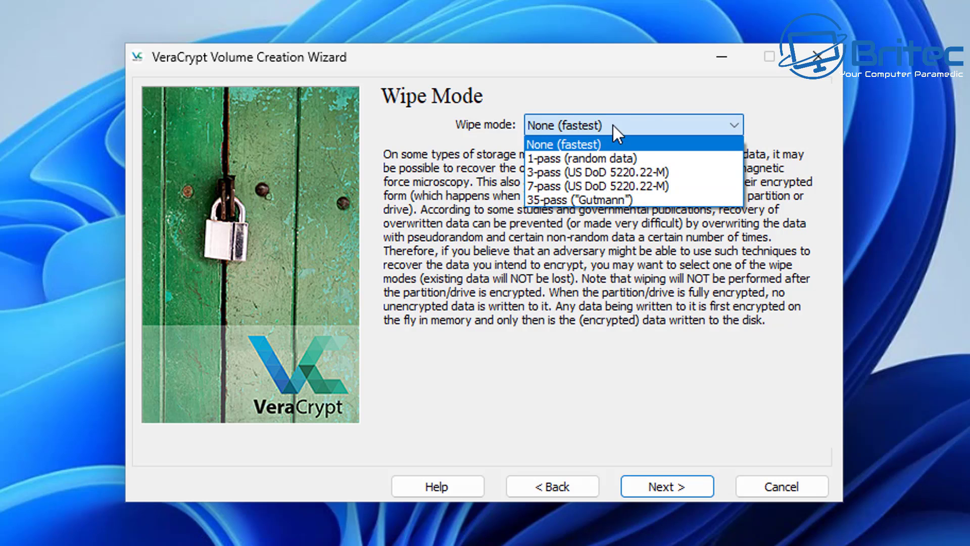
click(613, 120)
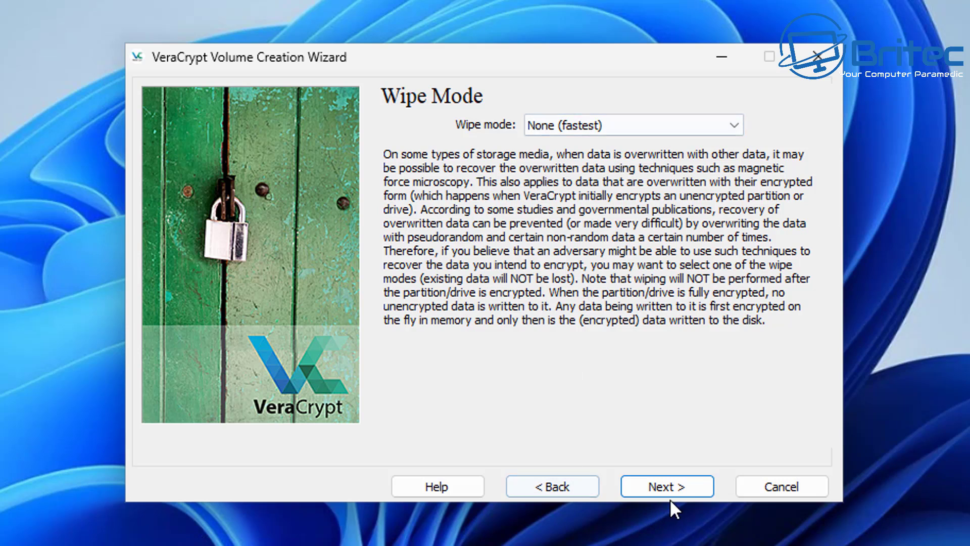
click(687, 492)
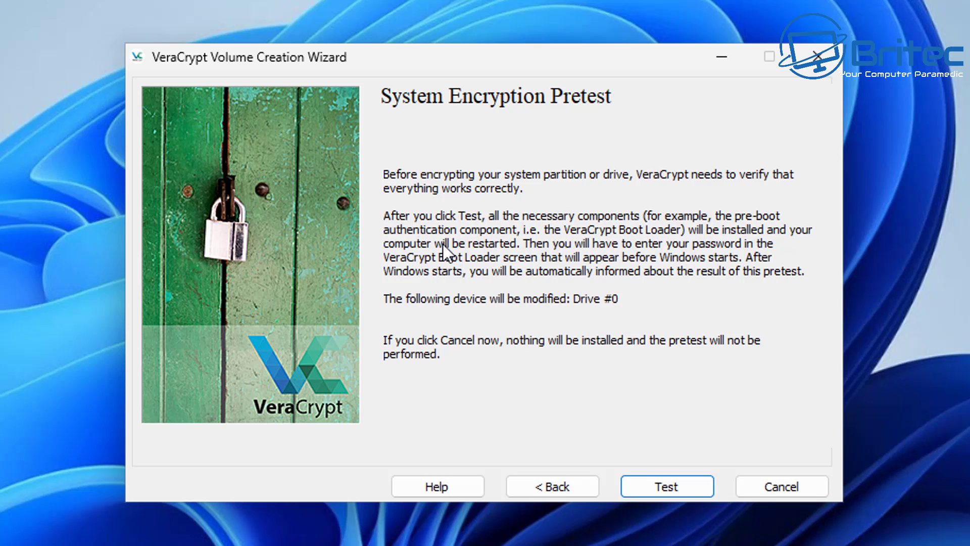
- Start the system encryption test, accept the important notes, and restart the computer
click(672, 489)
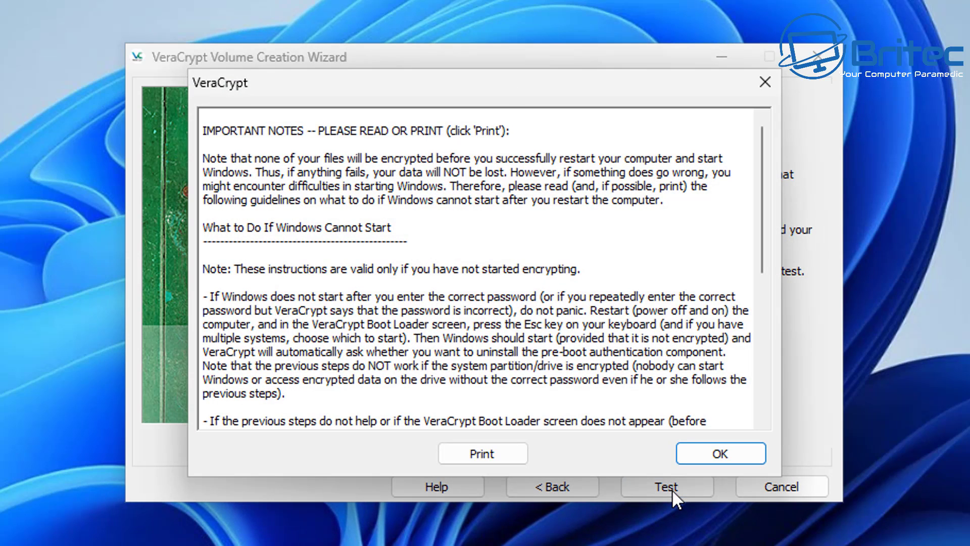
click(711, 448)
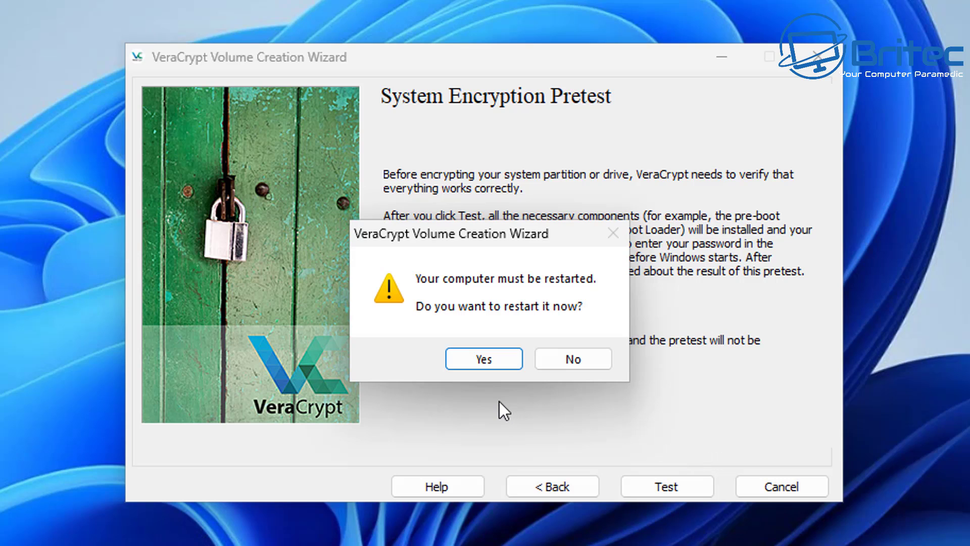
click(495, 362)
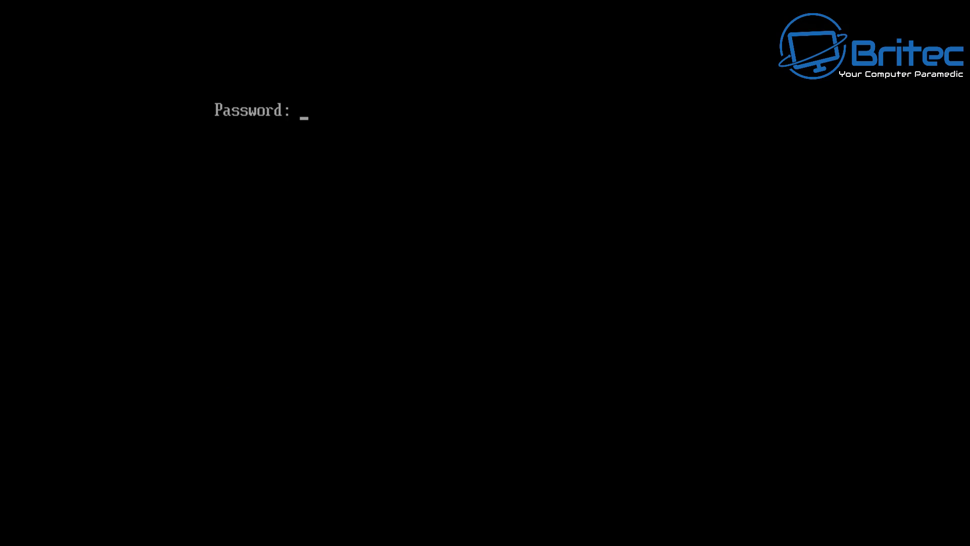
- Enter the pre-boot password and accept the default PIM to boot into Windows
text(**********)
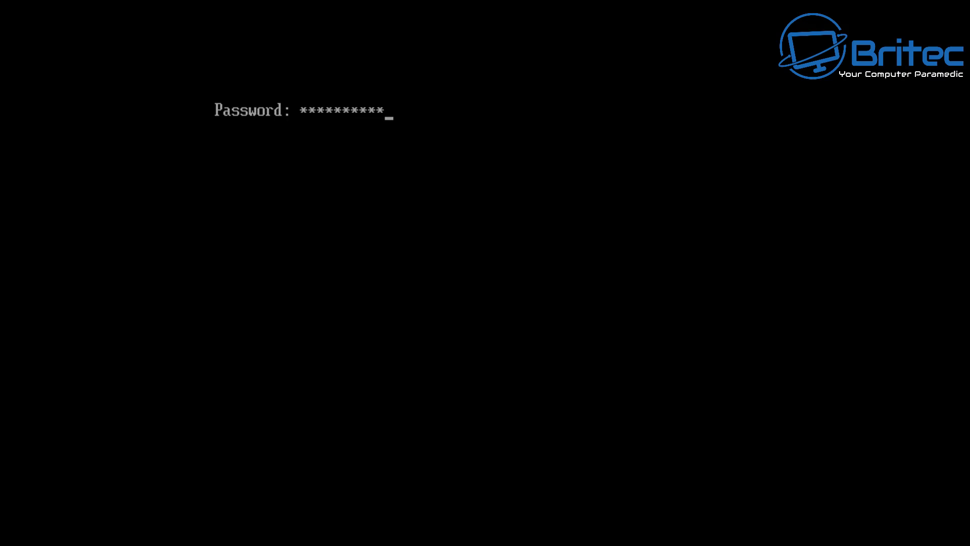
key(Return)
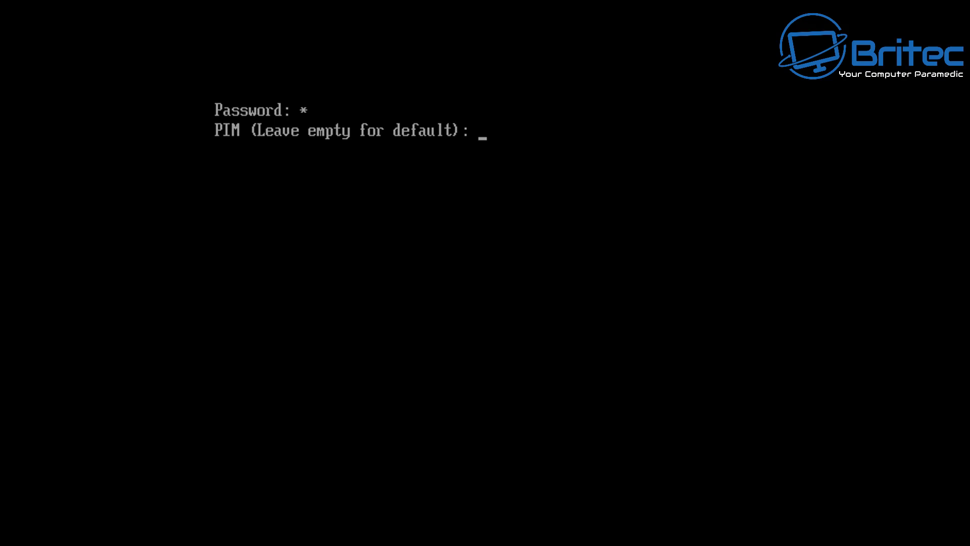
key(Return)
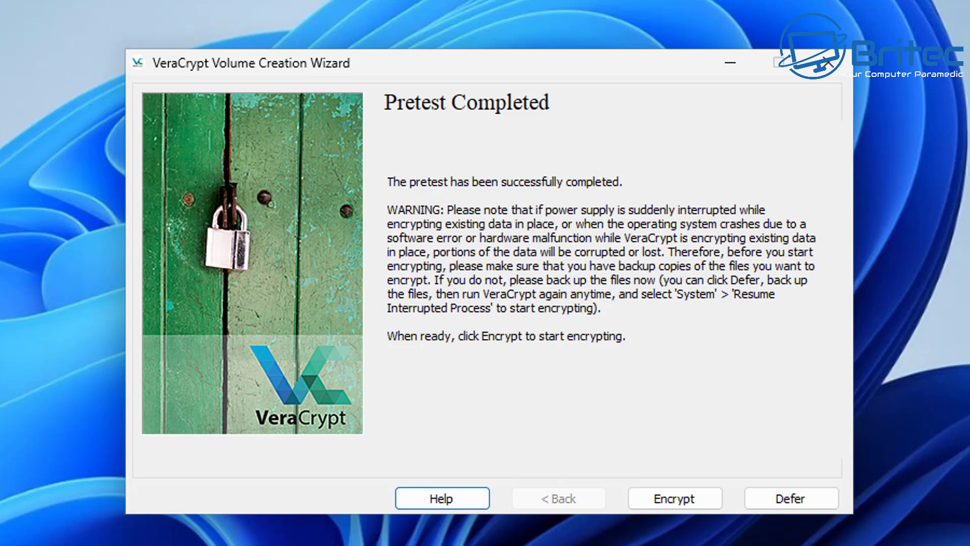
- Encrypt the system drive, allowing the admin prompt, then acknowledge success and finish the wizard
click(663, 493)
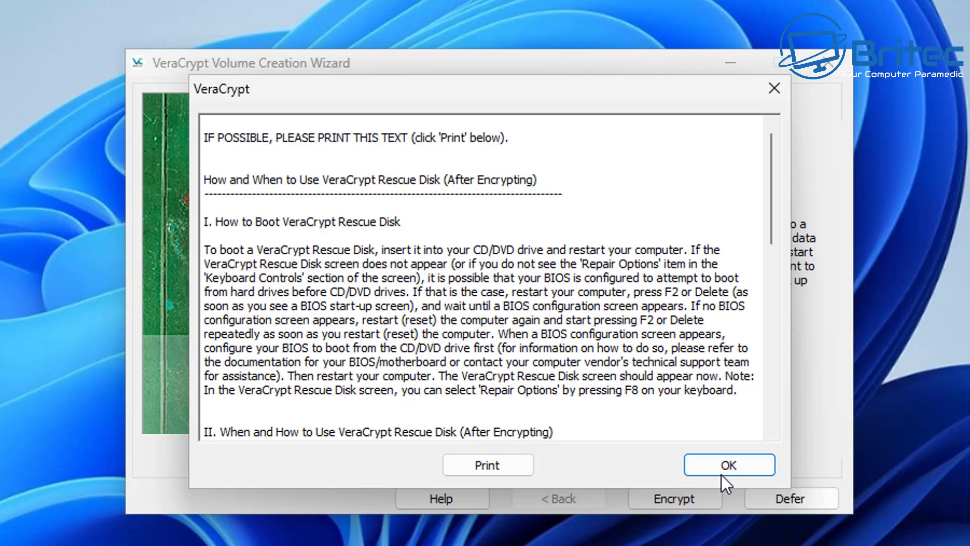
click(722, 472)
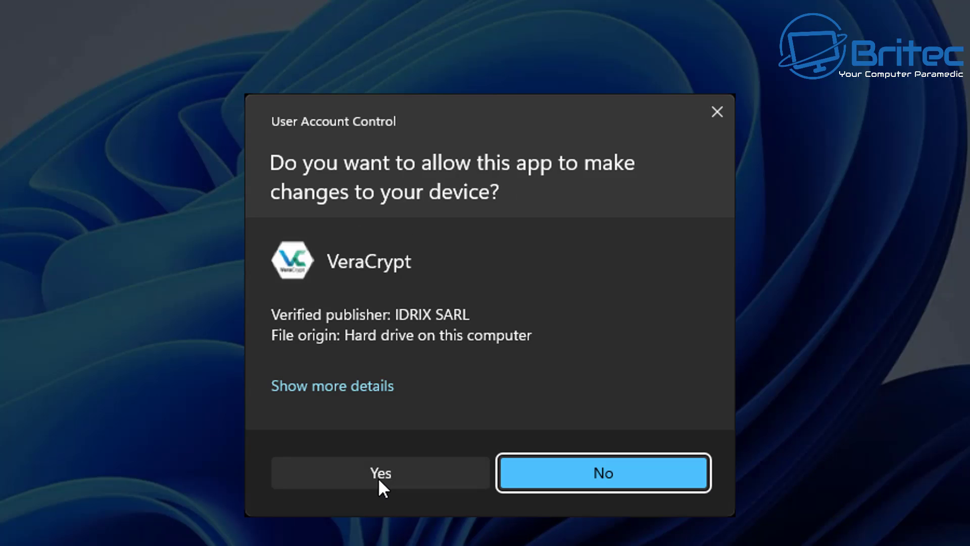
click(378, 476)
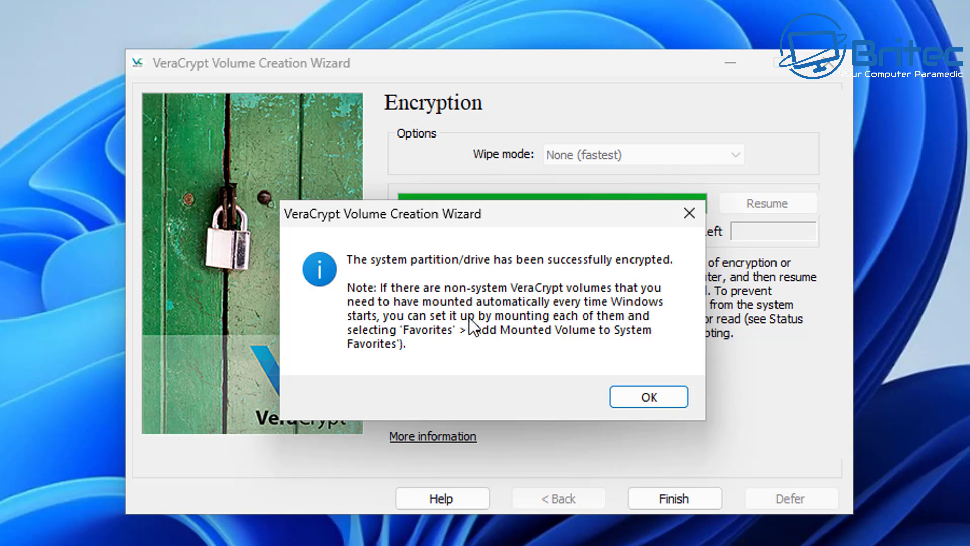
click(647, 404)
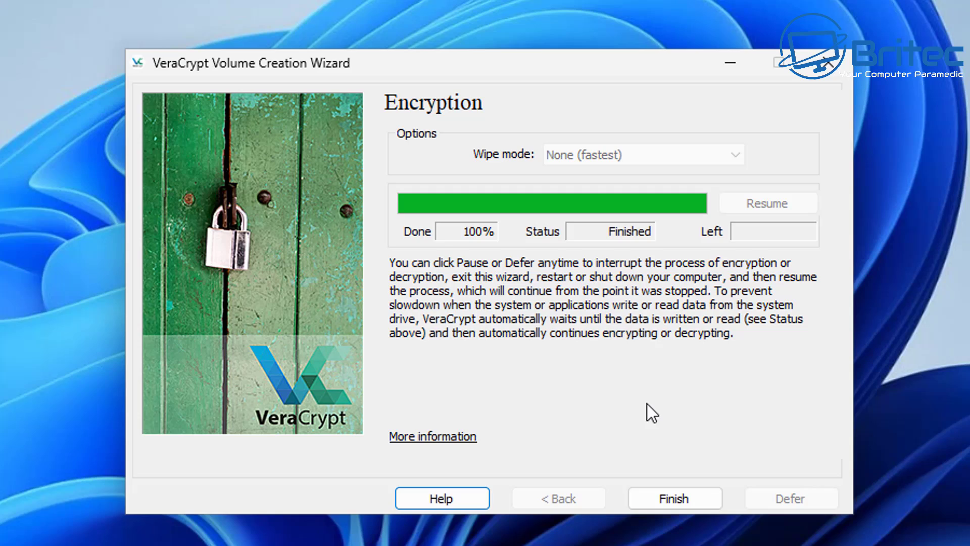
click(671, 501)
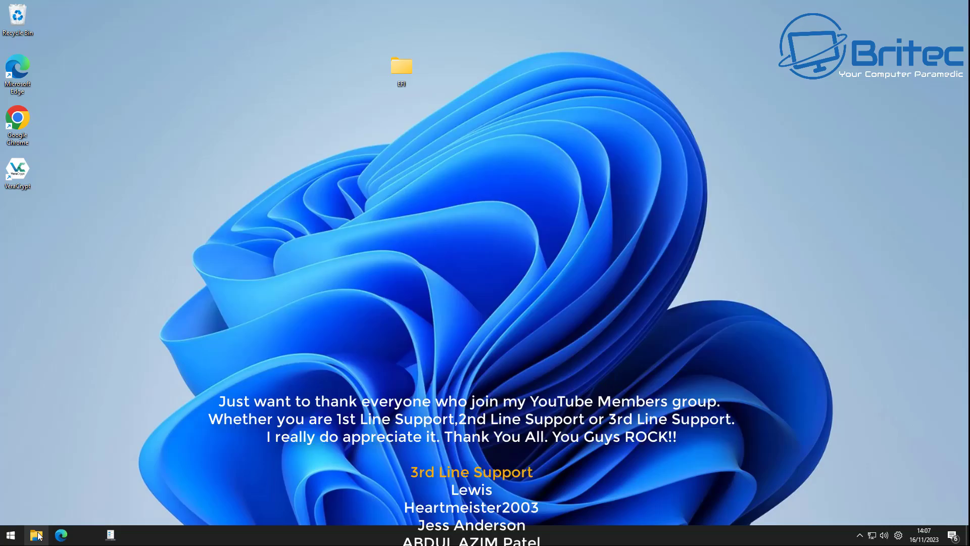
click(36, 534)
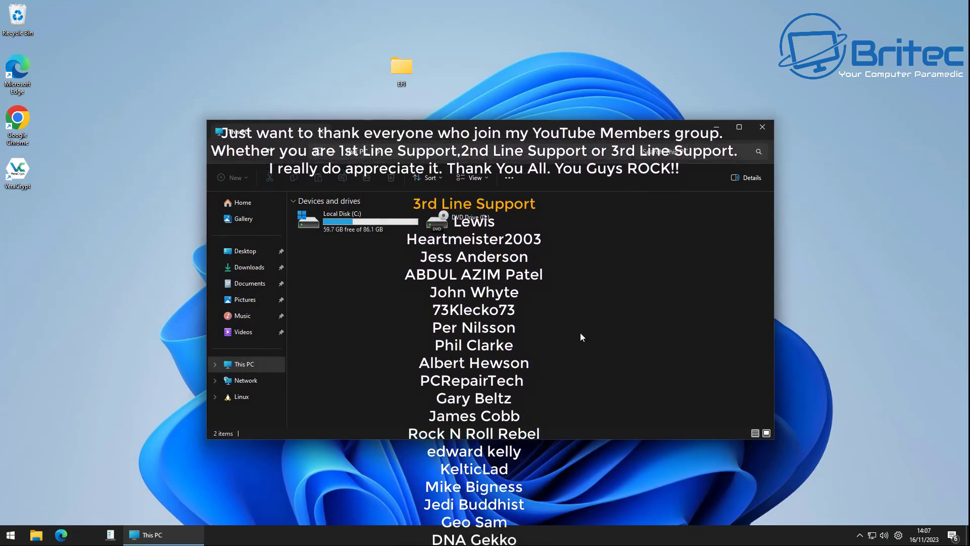
click(761, 127)
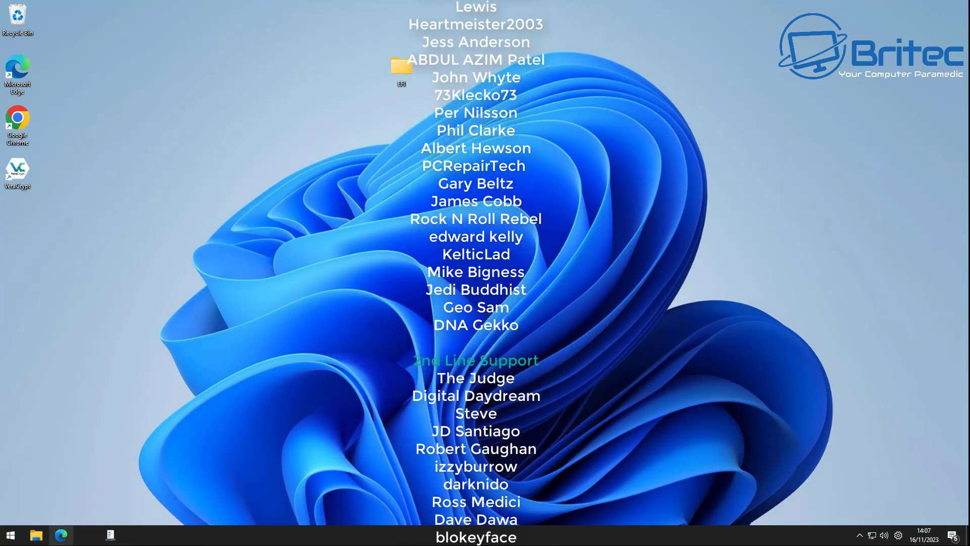